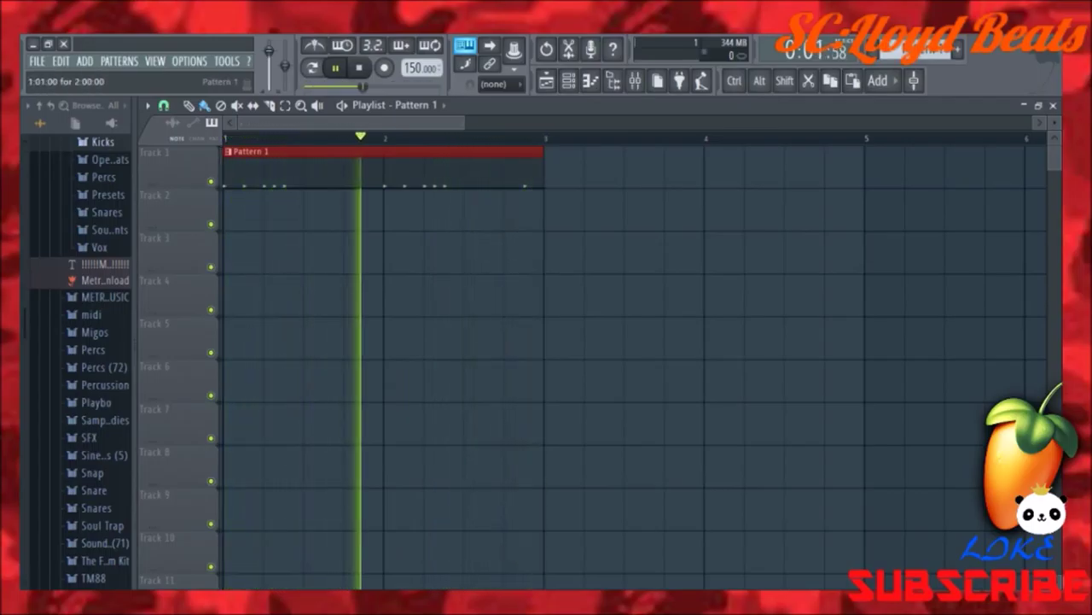
Repeat the Pattern 1 clip along Track 1 until it fills the playlist up to bar 11
{"action": "key", "text": "F7"}
{"action": "key", "text": "F5"}
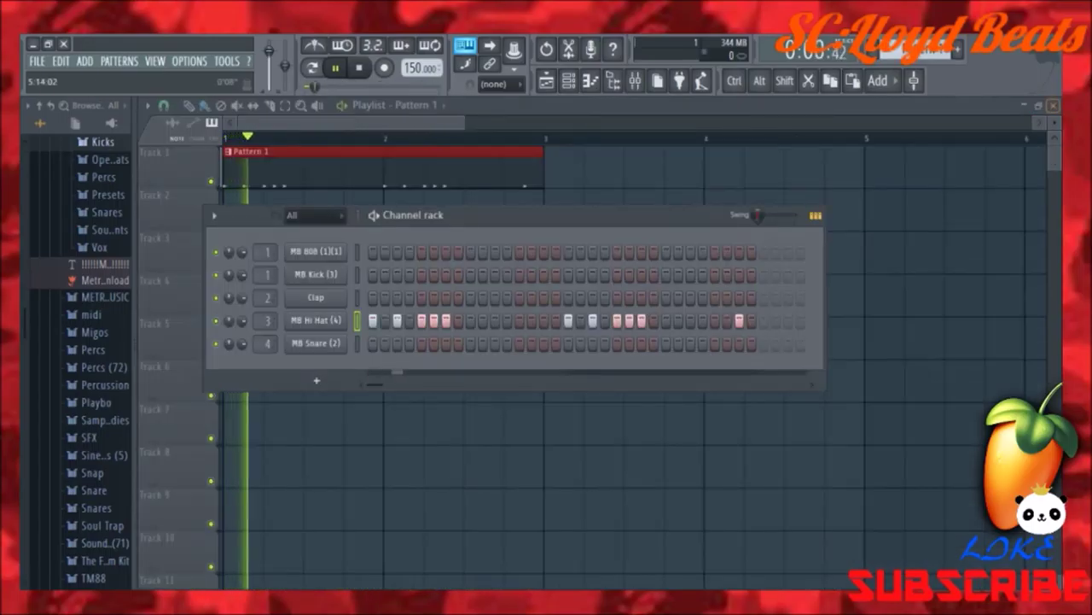
{"action": "key", "text": "F6"}
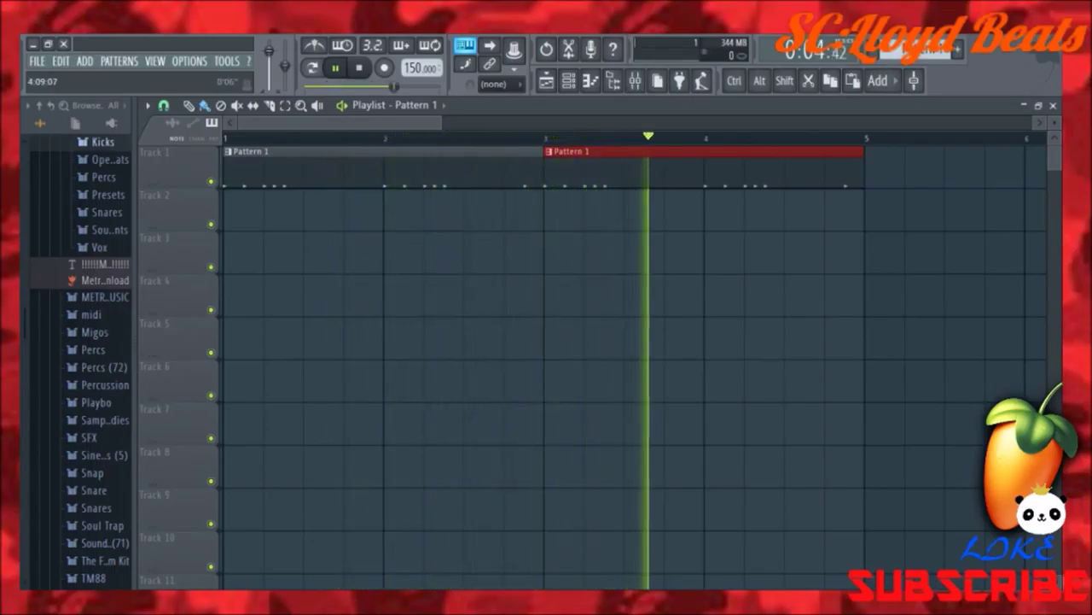
{"action": "scroll", "coordinate": [598, 252], "scroll_direction": "down", "scroll_amount": 3}
{"action": "key", "text": "ctrl+b"}
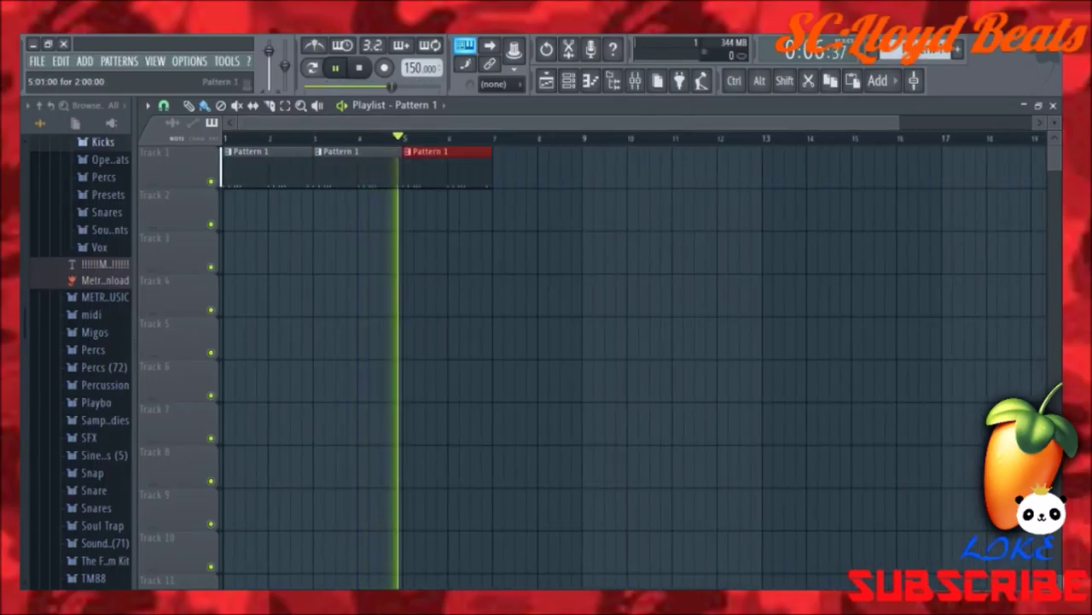
{"action": "key", "text": "ctrl+b"}
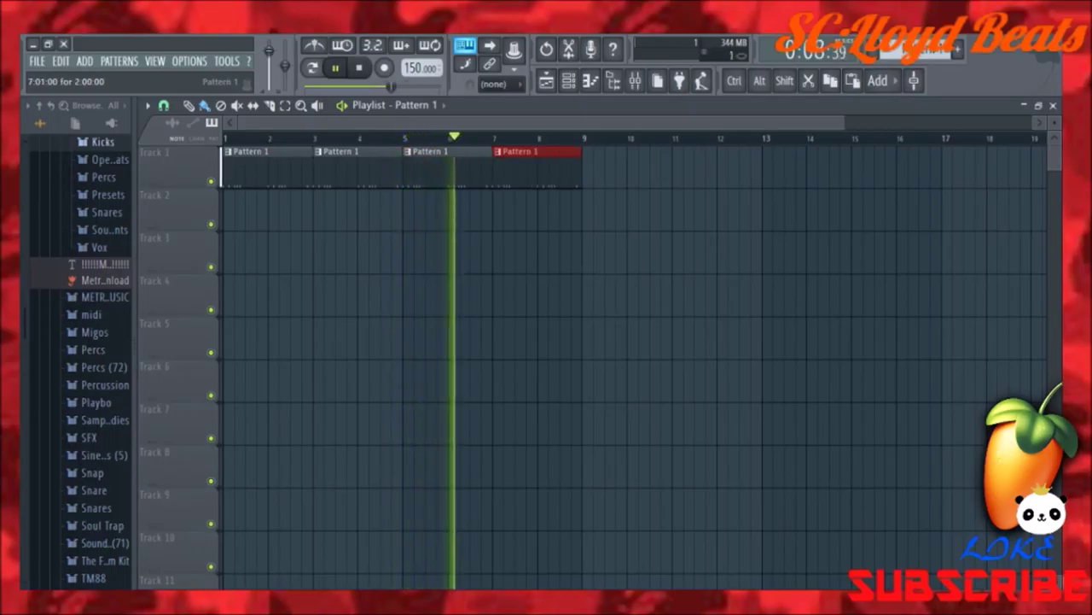
{"action": "key", "text": "ctrl+b"}
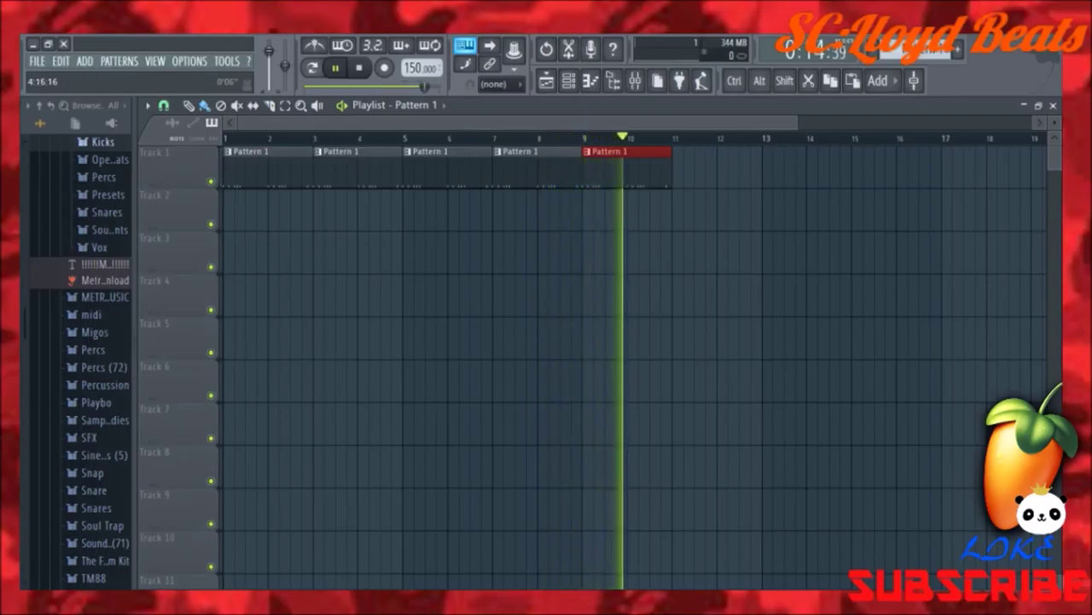
Show the channel rack and move it clear of the playlist clips
{"action": "left_click", "coordinate": [568, 80]}
{"action": "left_click", "coordinate": [568, 81]}
{"action": "left_click", "coordinate": [569, 80]}
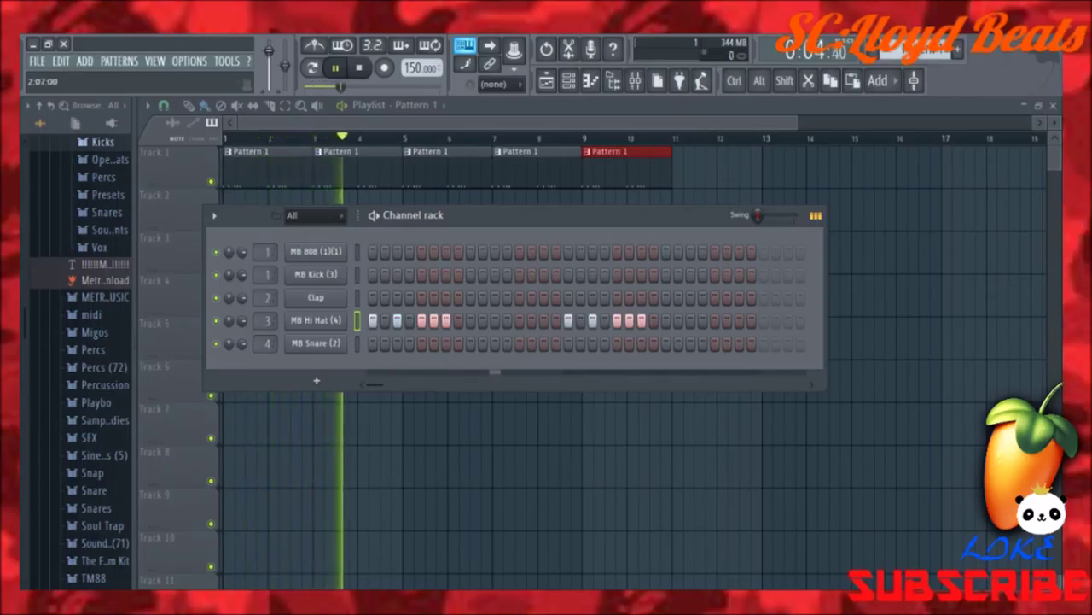
{"action": "left_click_drag", "start_coordinate": [512, 215], "coordinate": [447, 486]}
{"action": "left_click", "coordinate": [467, 209]}
{"action": "right_click", "coordinate": [492, 209]}
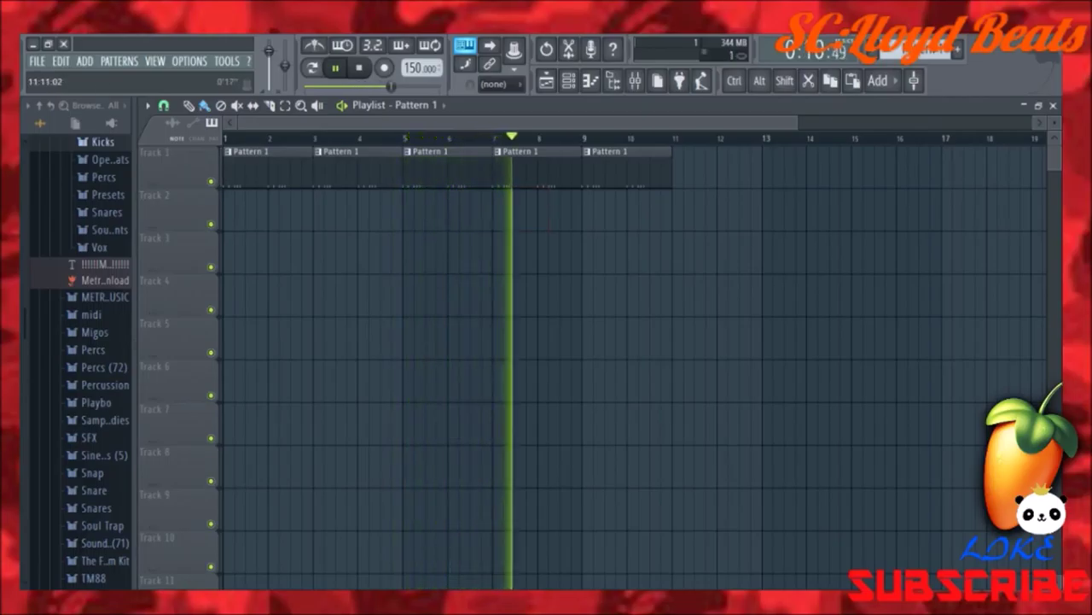
Create Pattern 2, place its clip on Track 2 at bar 9, and set the playback selection to bars 9–11
{"action": "key", "text": "F4"}
{"action": "key", "text": "Return"}
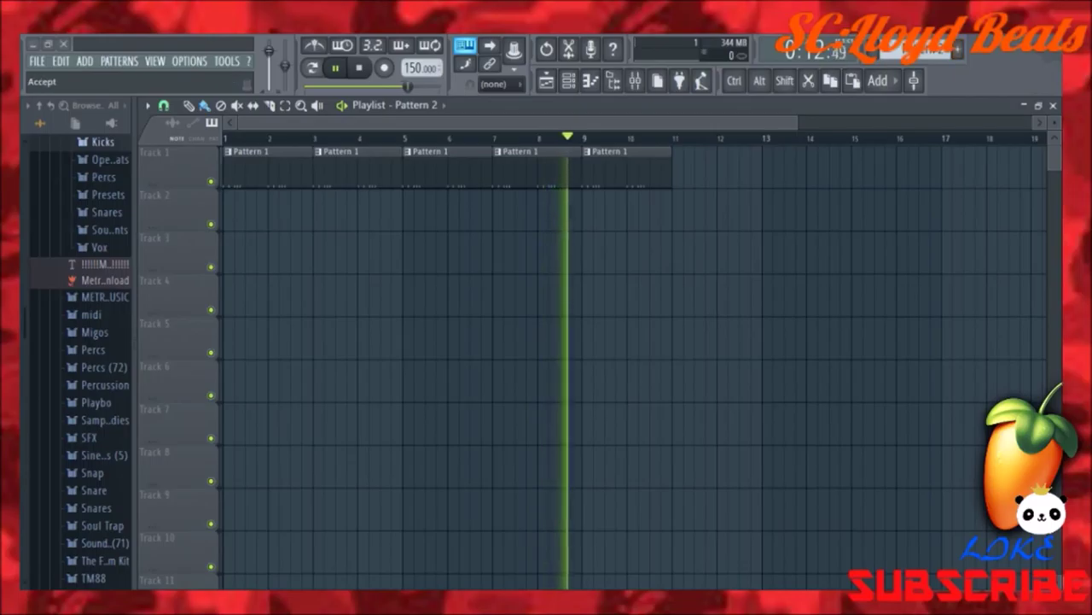
{"action": "left_click", "coordinate": [589, 209]}
{"action": "left_click_drag", "start_coordinate": [627, 210], "coordinate": [672, 209]}
{"action": "left_click", "coordinate": [585, 136]}
{"action": "left_click_drag", "start_coordinate": [586, 137], "coordinate": [673, 137]}
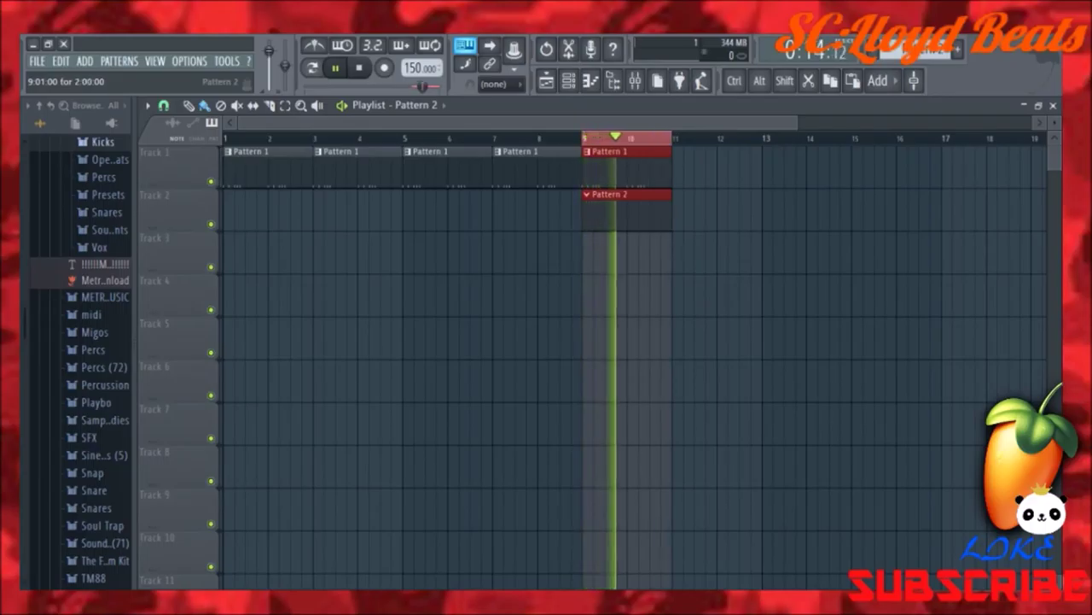
Program MB Snare (2) hits on steps 9 and 25 of Pattern 2 in the channel rack
{"action": "key", "text": "F6"}
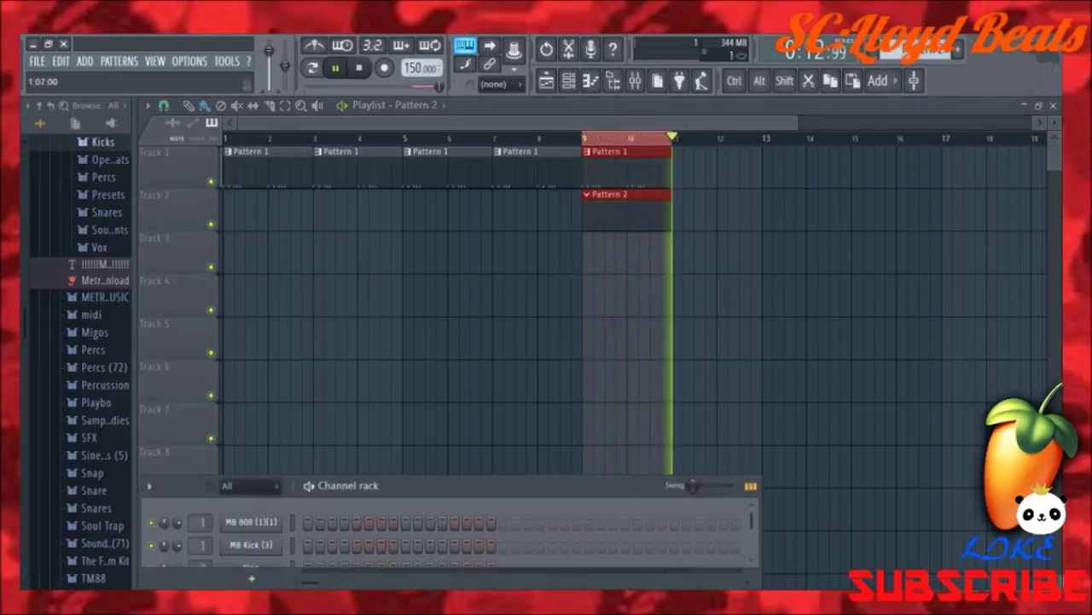
{"action": "left_click_drag", "start_coordinate": [440, 412], "coordinate": [567, 346]}
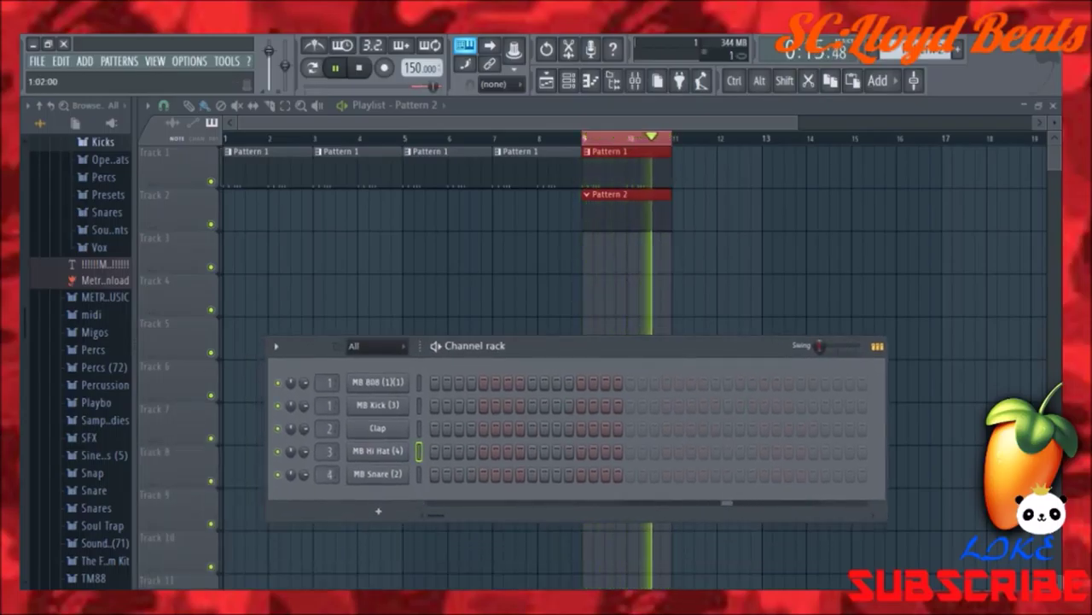
{"action": "left_click", "coordinate": [533, 474]}
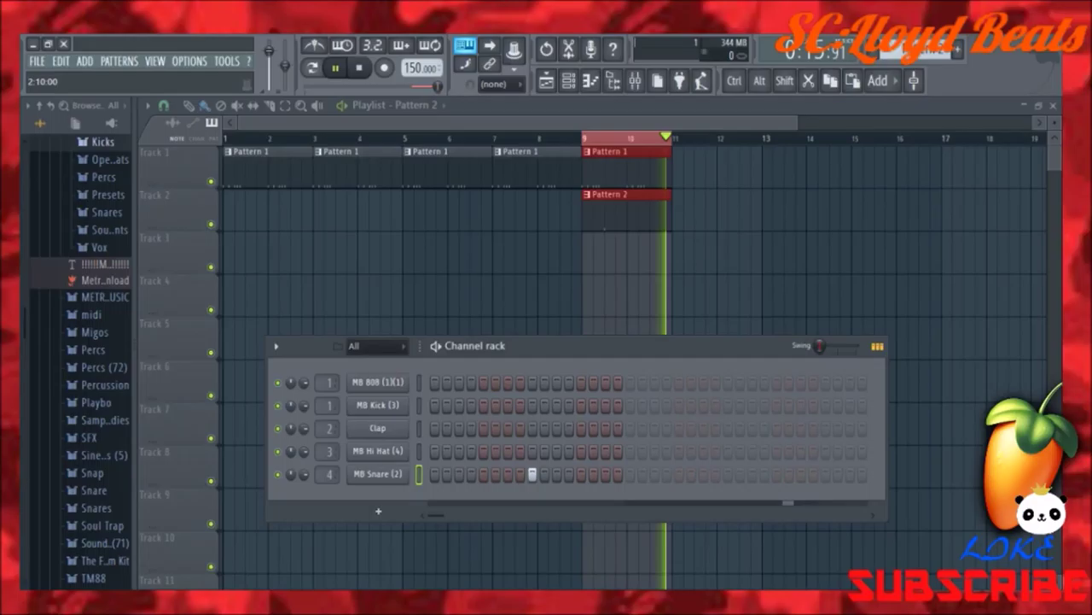
{"action": "left_click", "coordinate": [728, 474]}
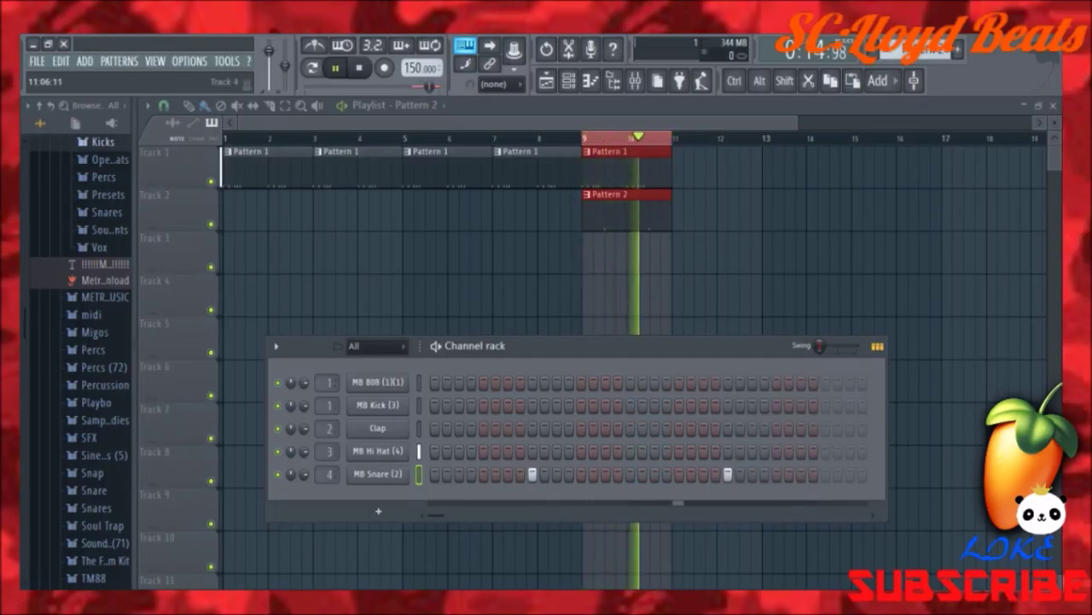
{"action": "key", "text": "F6"}
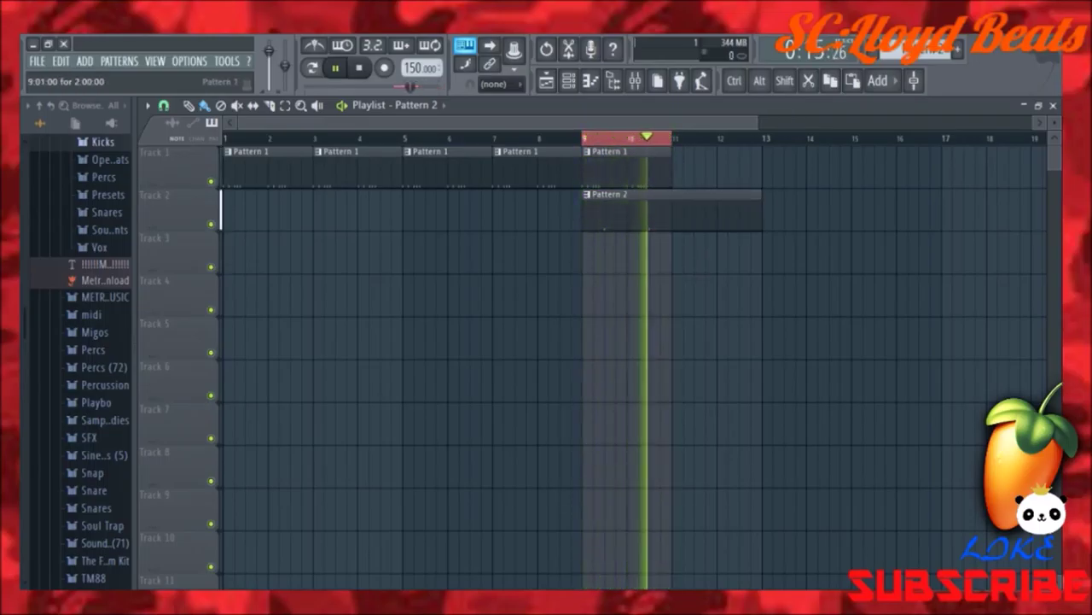
Add a Pattern 1 clip on Track 1 at bar 11 and extend the playback selection to bars 9–13
{"action": "left_click", "coordinate": [696, 166]}
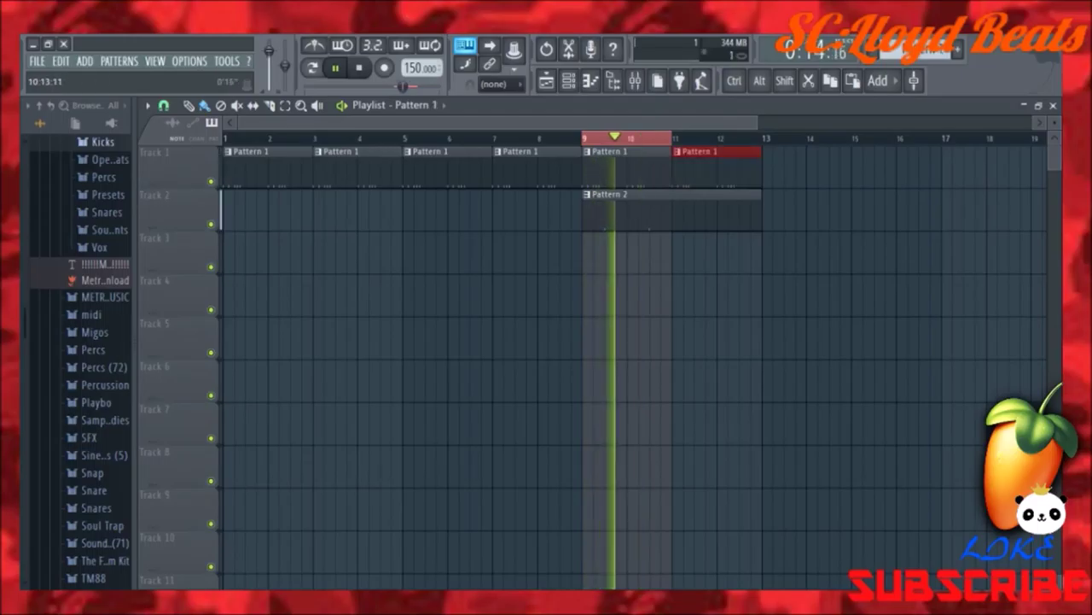
{"action": "left_click_drag", "start_coordinate": [583, 138], "coordinate": [773, 137]}
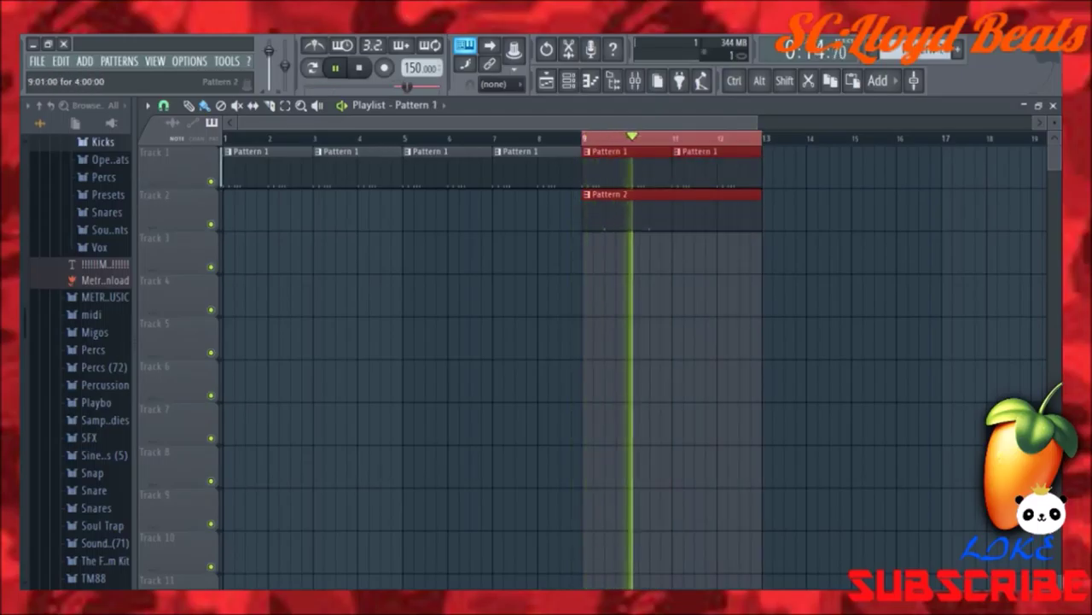
Program further MB Snare (2) hits in the later bars of Pattern 2
{"action": "left_click", "coordinate": [590, 80]}
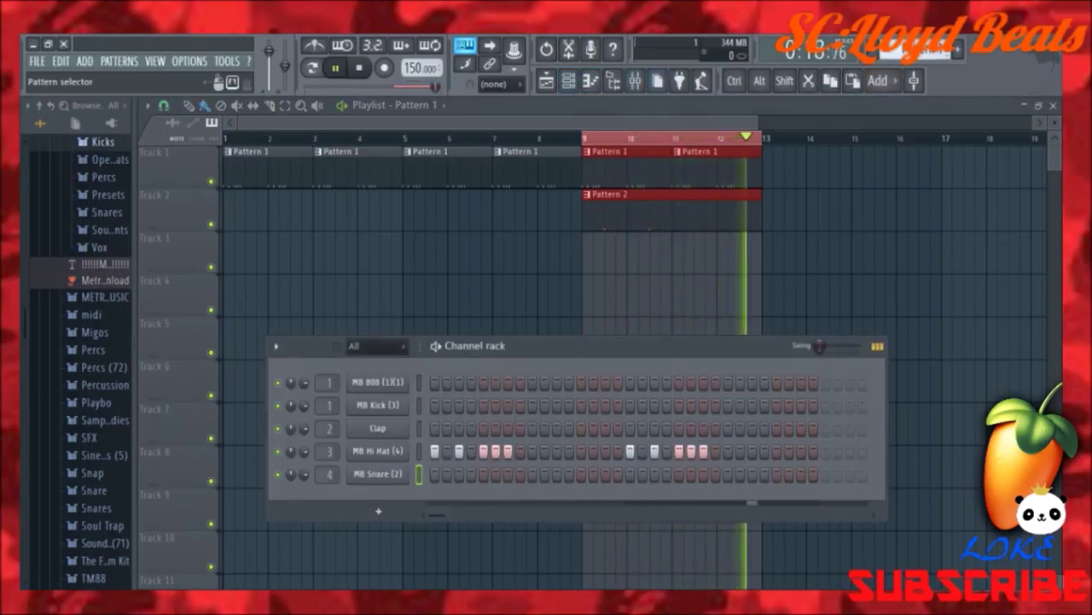
{"action": "left_click", "coordinate": [634, 194]}
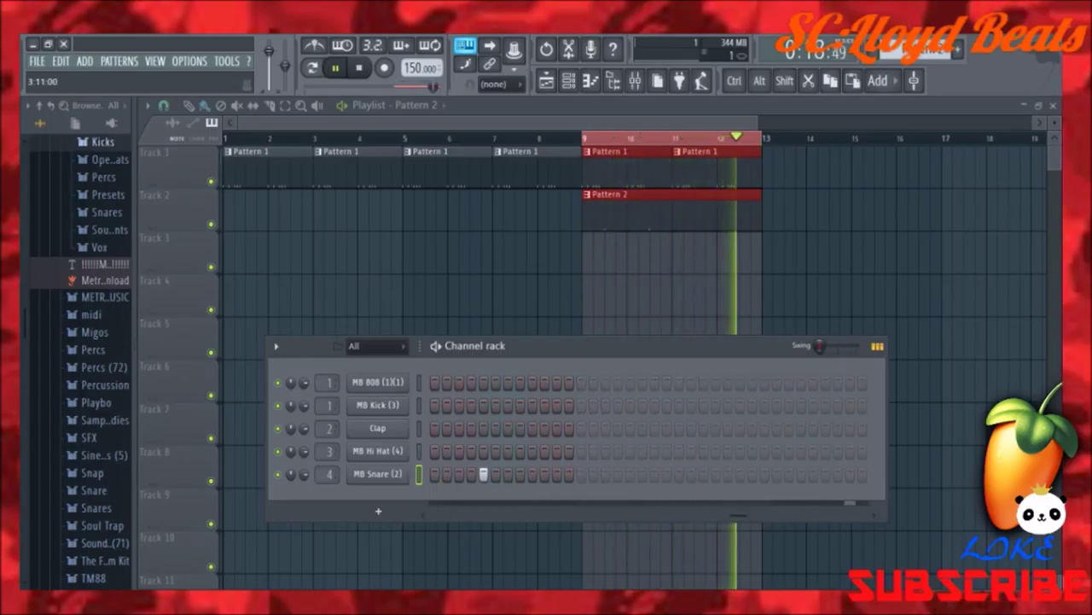
{"action": "left_click", "coordinate": [680, 473]}
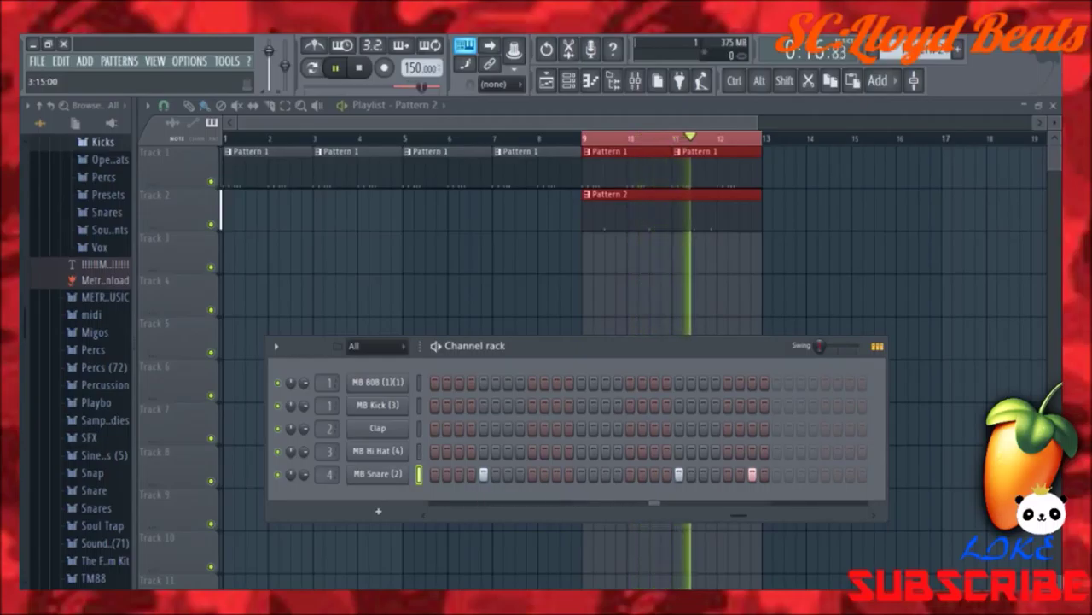
{"action": "left_click", "coordinate": [789, 473]}
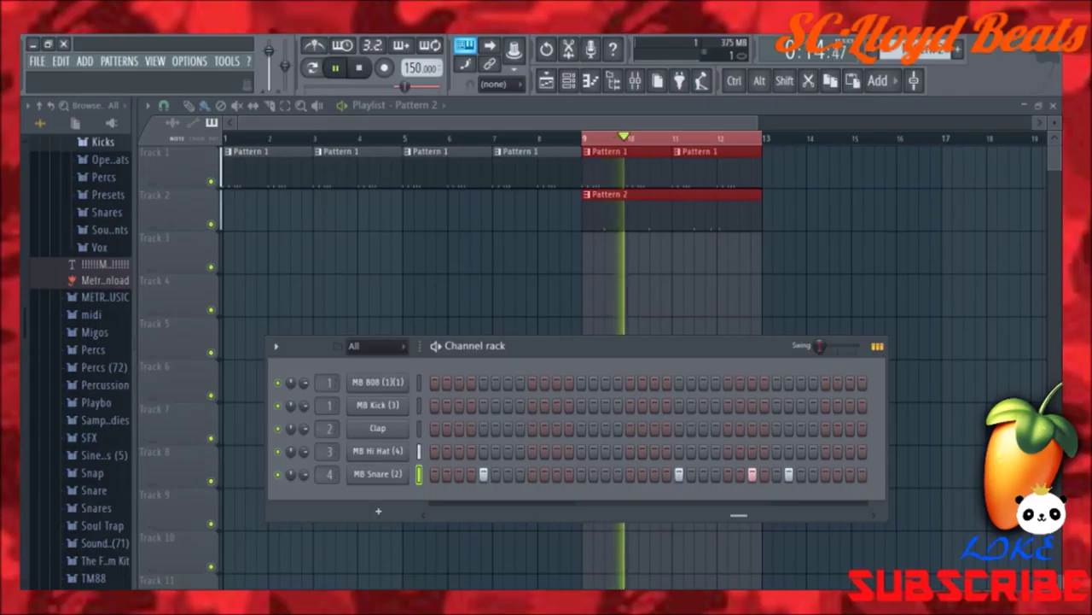
Add MB Kick (3) hits on steps 19, 21 and 25 of Pattern 3
{"action": "scroll", "coordinate": [651, 428], "scroll_direction": "right", "scroll_amount": 1}
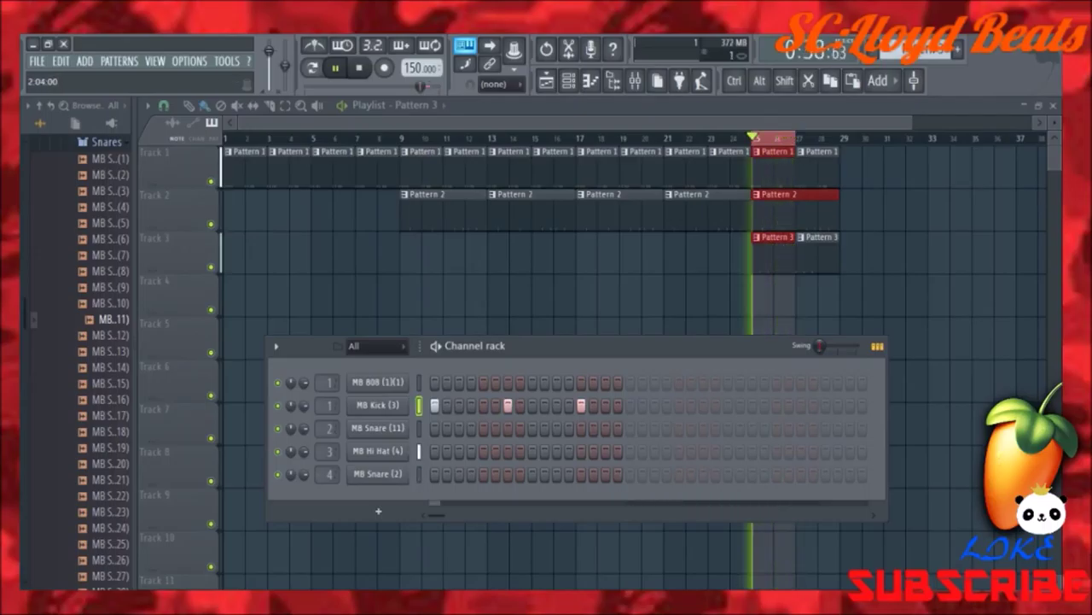
{"action": "left_click", "coordinate": [667, 405]}
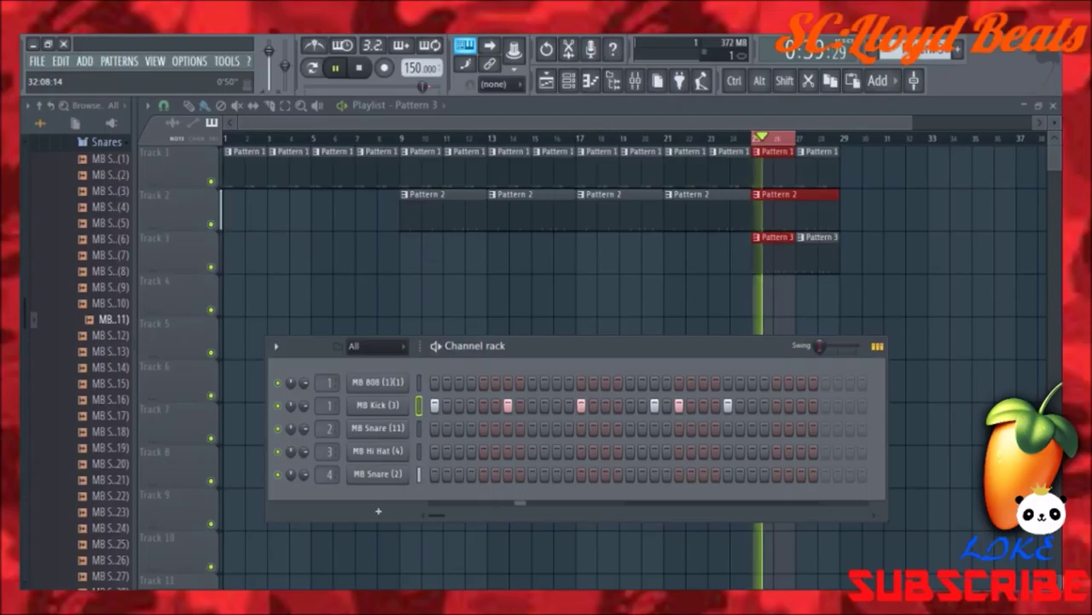
{"action": "left_click_drag", "start_coordinate": [909, 122], "coordinate": [1037, 122]}
{"action": "left_click", "coordinate": [284, 105]}
{"action": "left_click_drag", "start_coordinate": [662, 314], "coordinate": [721, 190]}
{"action": "left_click_drag", "start_coordinate": [721, 316], "coordinate": [721, 316]}
{"action": "left_click_drag", "start_coordinate": [751, 148], "coordinate": [685, 271]}
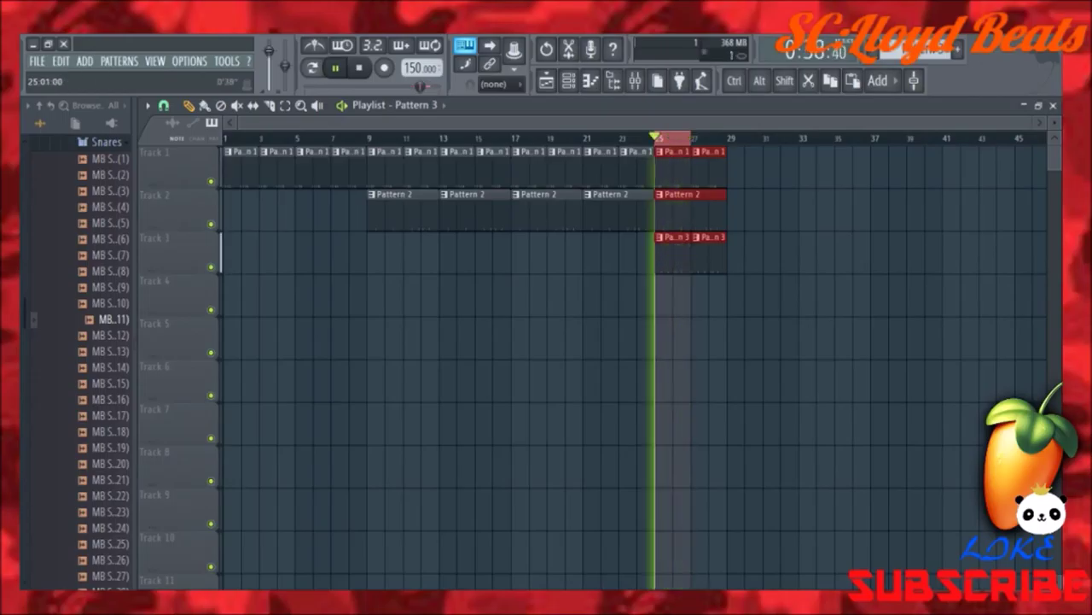
{"action": "key", "text": "ctrl+d"}
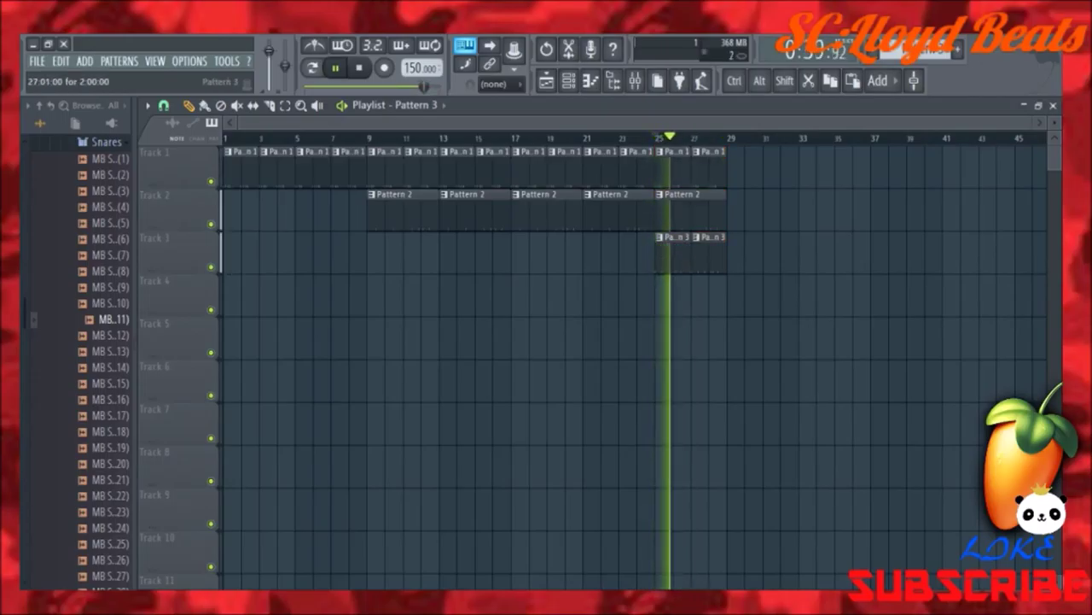
Fill bars 29–33 with Pattern 3 clips on Track 3, a Pattern 2 clip on Track 2, and Pattern 1 clips on Track 1
{"action": "left_click", "coordinate": [736, 252]}
{"action": "left_click", "coordinate": [773, 249]}
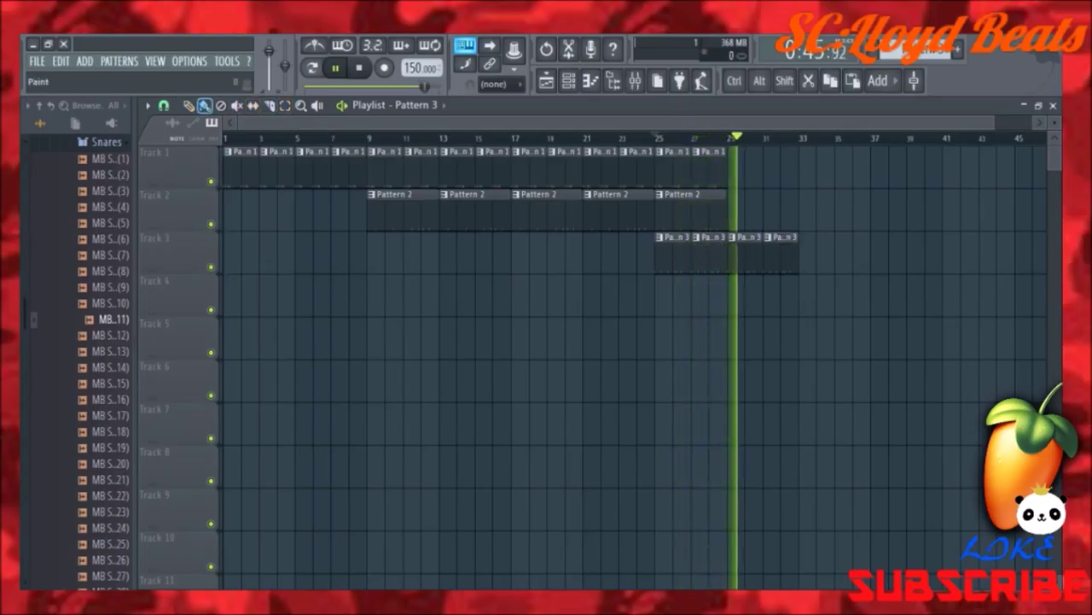
{"action": "left_click", "coordinate": [689, 209]}
{"action": "left_click", "coordinate": [739, 209]}
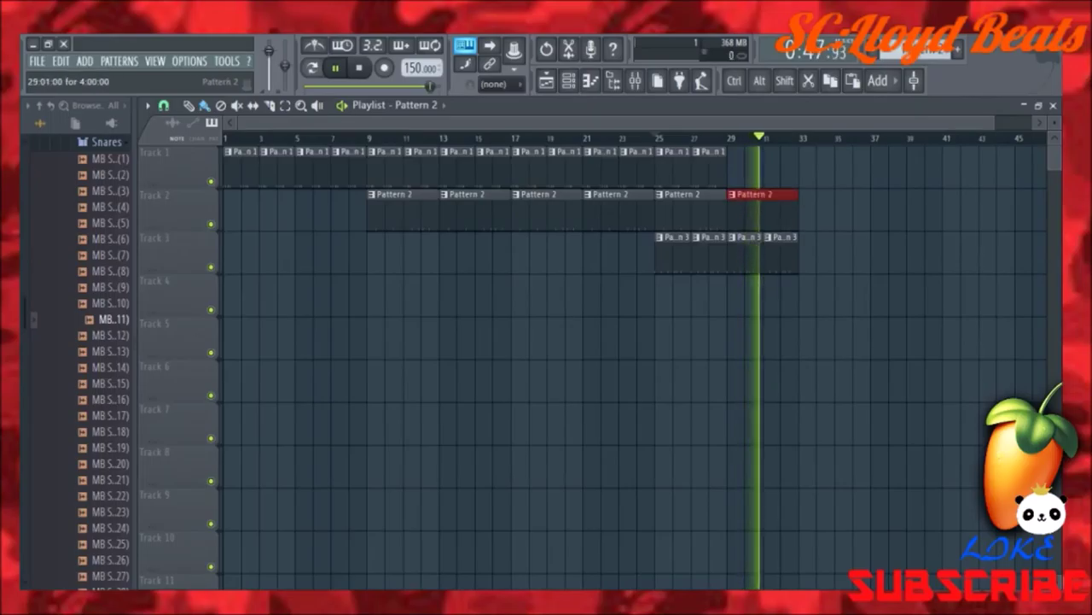
{"action": "left_click", "coordinate": [708, 166]}
{"action": "left_click", "coordinate": [739, 166]}
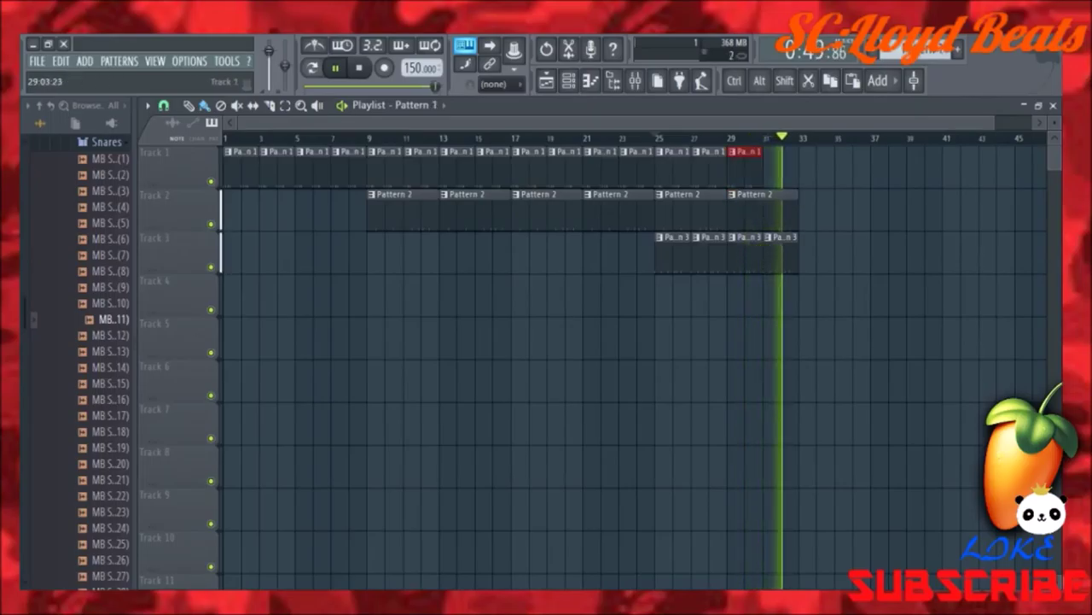
{"action": "left_click", "coordinate": [775, 166]}
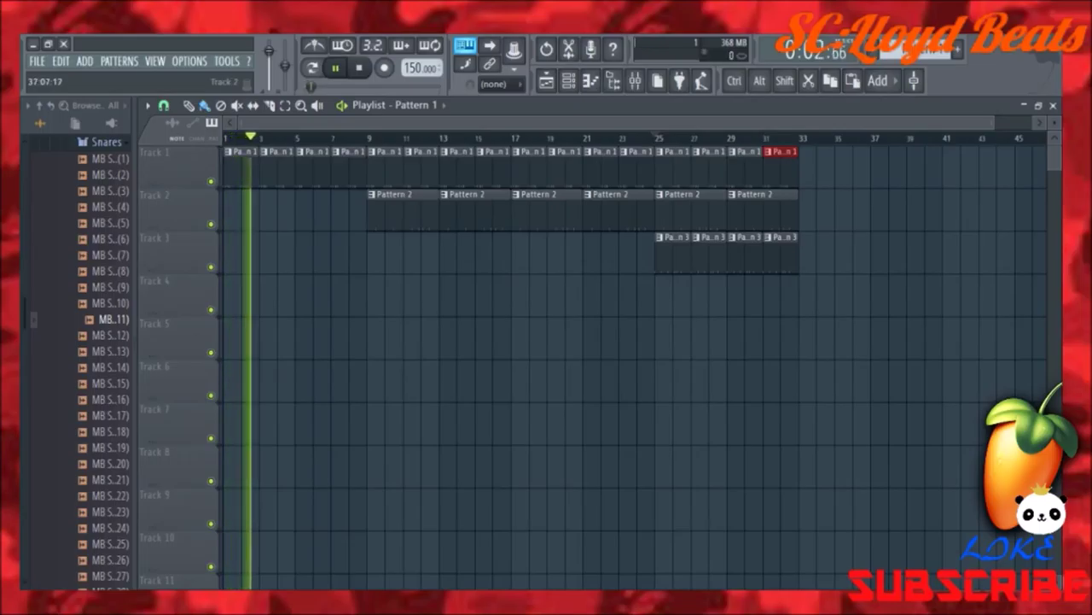
Add two Pattern 3 clips on Track 3 at bars 33 and 35
{"action": "left_click", "coordinate": [672, 252]}
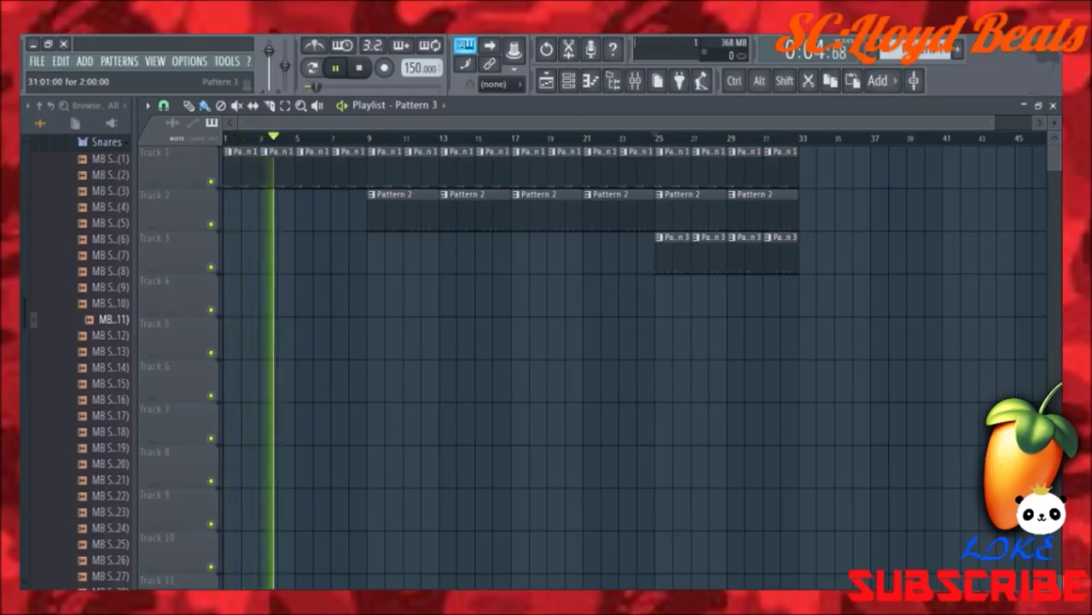
{"action": "left_click", "coordinate": [815, 248]}
{"action": "left_click", "coordinate": [851, 248]}
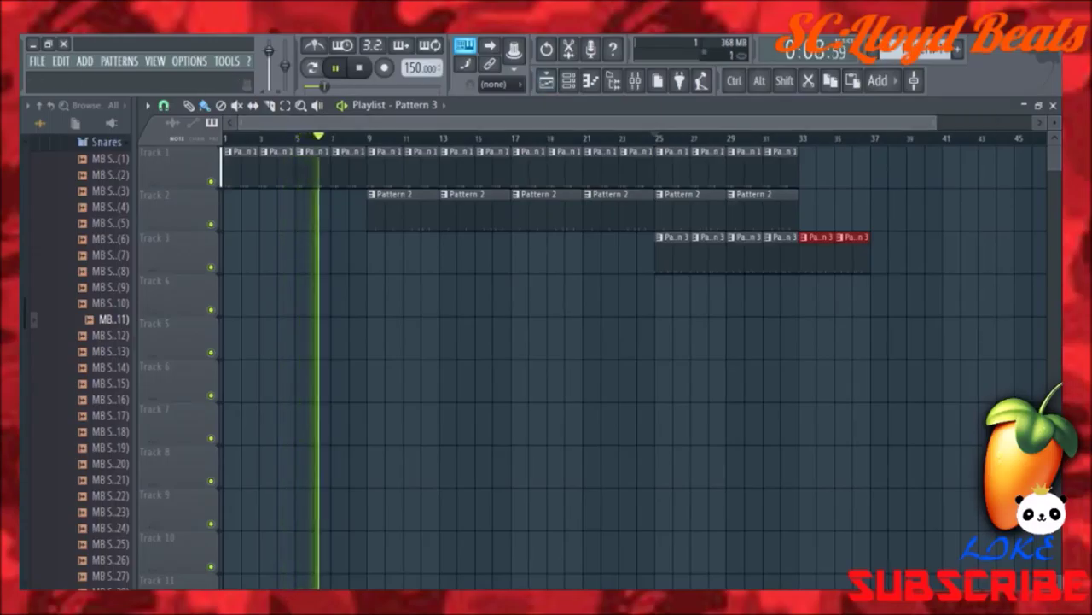
Fill bars 37–41 with two Pattern 1 clips on Track 1, one Pattern 2 clip on Track 2, and two Pattern 3 clips on Track 3
{"action": "left_click_drag", "start_coordinate": [934, 122], "coordinate": [1032, 122]}
{"action": "left_click", "coordinate": [694, 167]}
{"action": "left_click", "coordinate": [777, 167]}
{"action": "left_click", "coordinate": [815, 167]}
{"action": "left_click", "coordinate": [678, 209]}
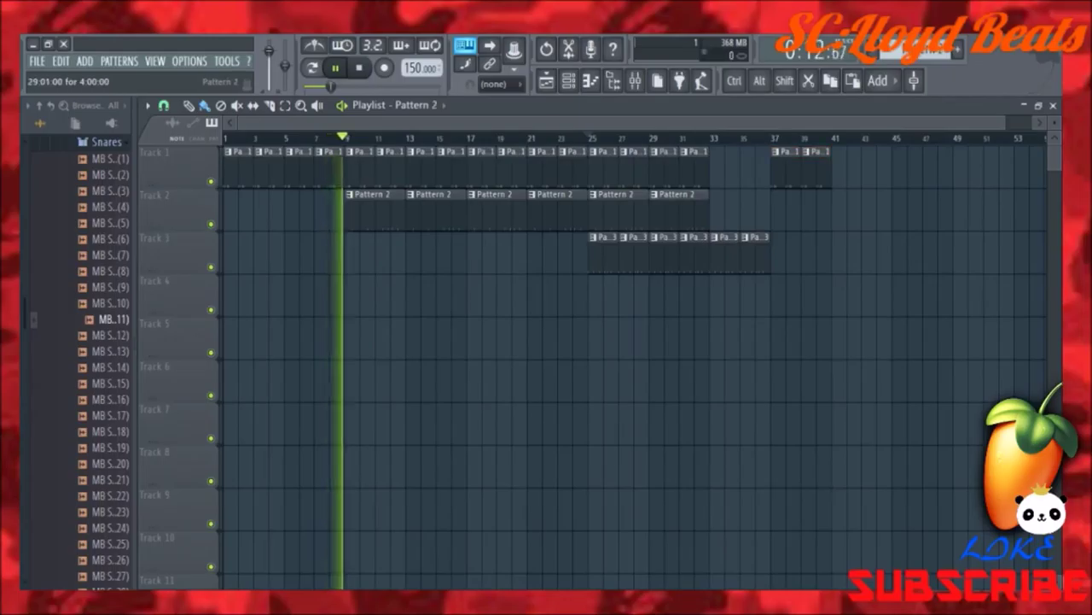
{"action": "left_click", "coordinate": [785, 195]}
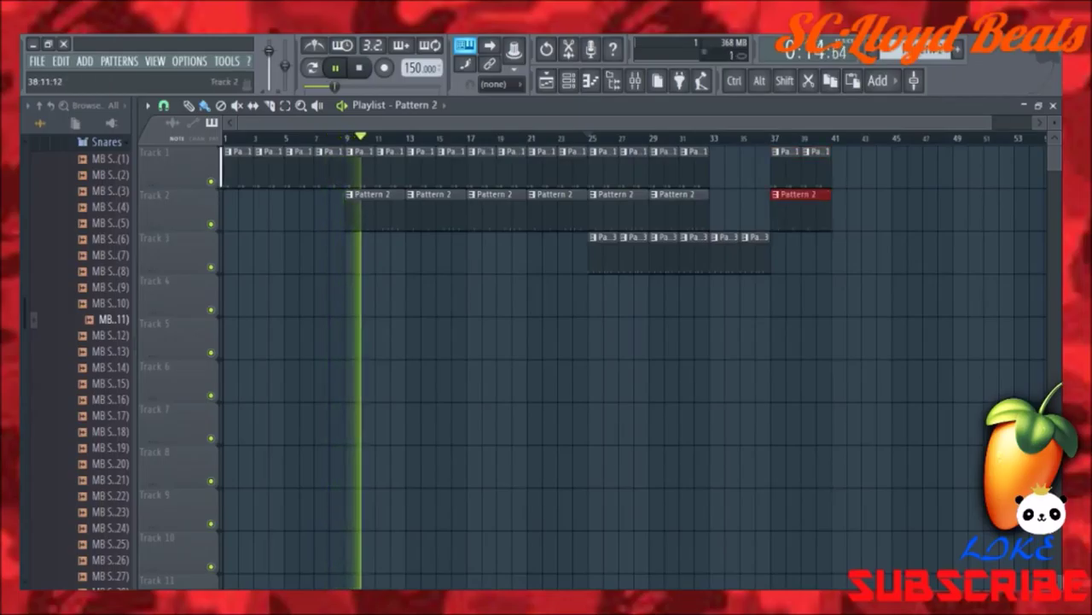
{"action": "left_click", "coordinate": [755, 247]}
{"action": "left_click", "coordinate": [785, 237]}
{"action": "left_click", "coordinate": [818, 238]}
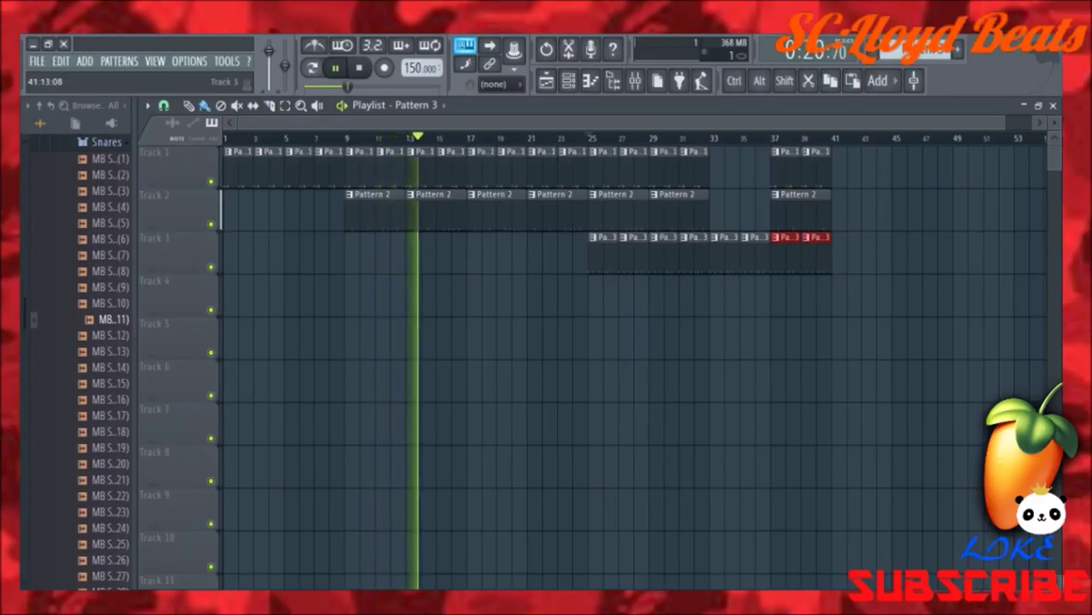
Paint Pattern 3, Pattern 2 and Pattern 1 clips on their existing tracks from bar 41 to bar 53
{"action": "left_click_drag", "start_coordinate": [841, 248], "coordinate": [996, 248]}
{"action": "left_click", "coordinate": [800, 210]}
{"action": "left_click_drag", "start_coordinate": [840, 209], "coordinate": [964, 209]}
{"action": "left_click", "coordinate": [816, 167]}
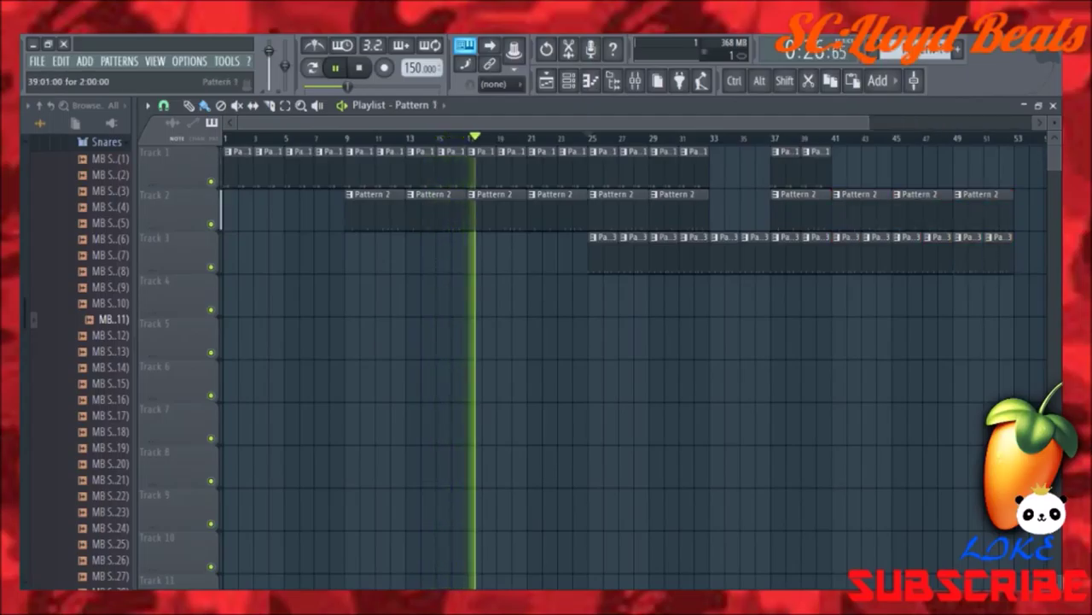
{"action": "left_click_drag", "start_coordinate": [836, 152], "coordinate": [990, 152]}
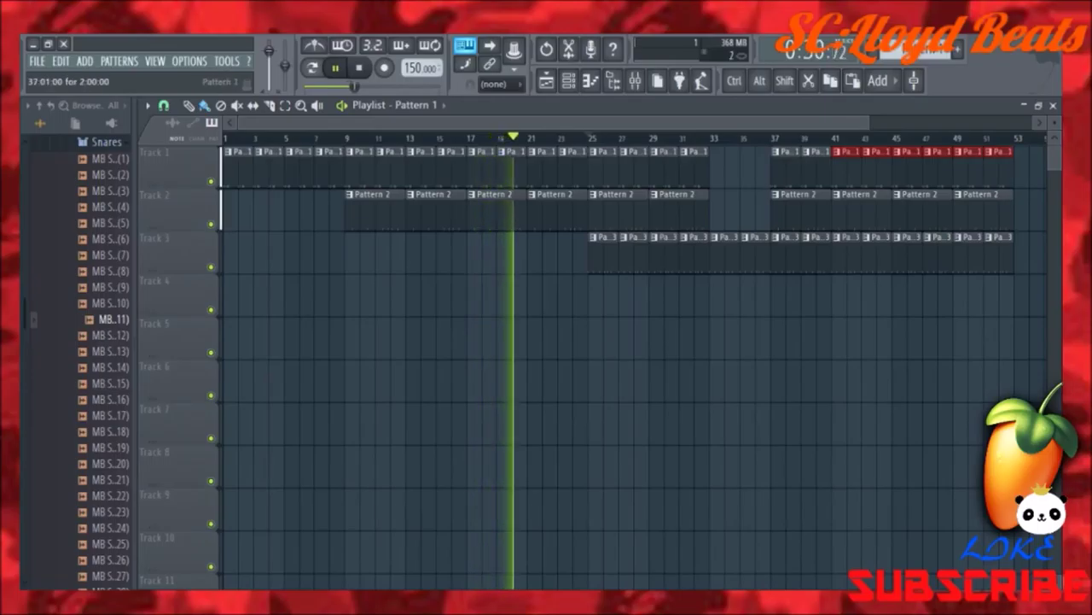
Create Pattern 4, place a clip of it on Track 4 at bar 37, and set bars 37–41 as the playback loop
{"action": "left_click", "coordinate": [956, 49]}
{"action": "key", "text": "Return"}
{"action": "left_click", "coordinate": [775, 282]}
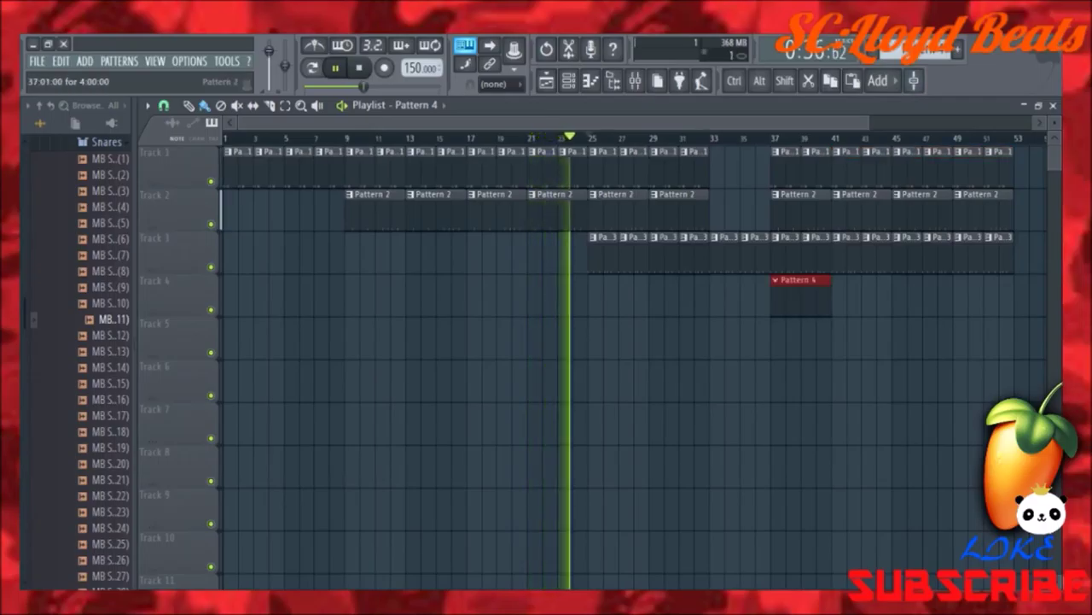
{"action": "left_click", "coordinate": [773, 138]}
{"action": "left_click_drag", "start_coordinate": [773, 137], "coordinate": [831, 137]}
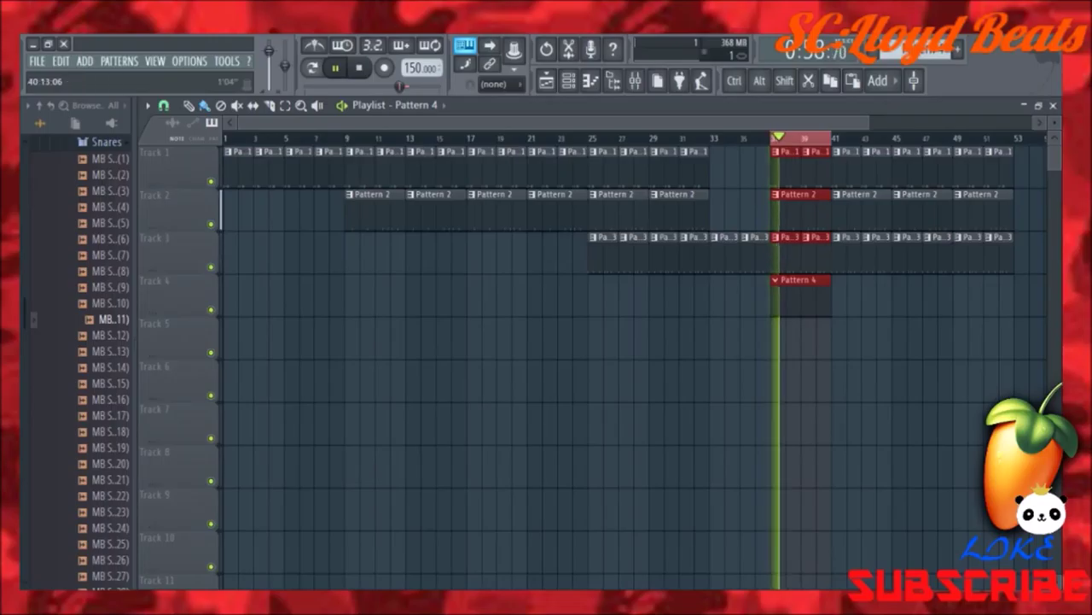
Program MB 808 hits in Pattern 4 on steps 1, 7 and 13, and add a D5 note on beat 2 of bar 2
{"action": "key", "text": "F6"}
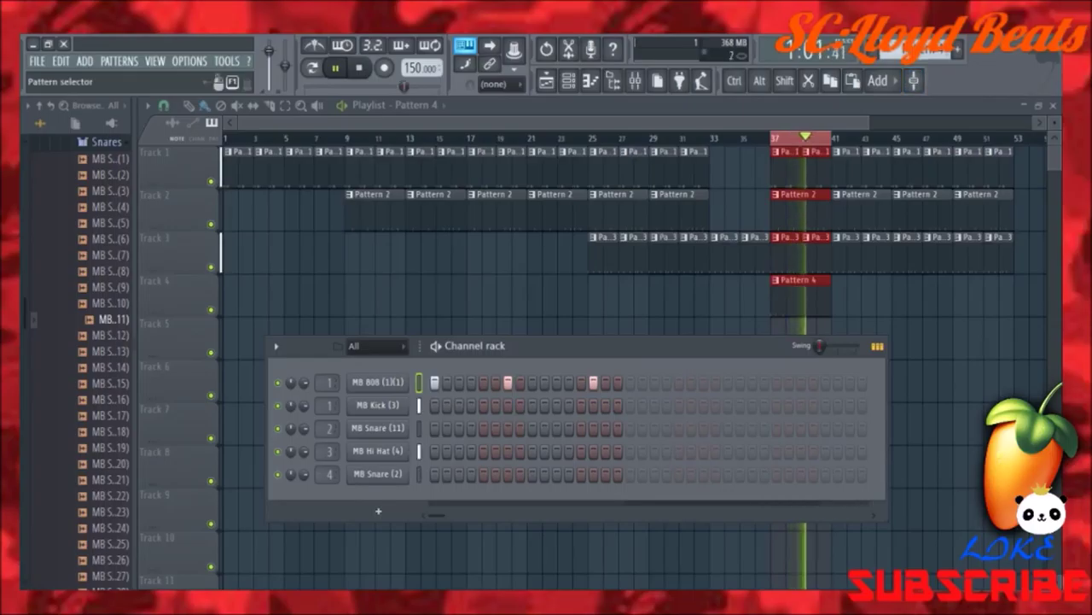
{"action": "scroll", "coordinate": [918, 54], "scroll_direction": "up", "scroll_amount": 1}
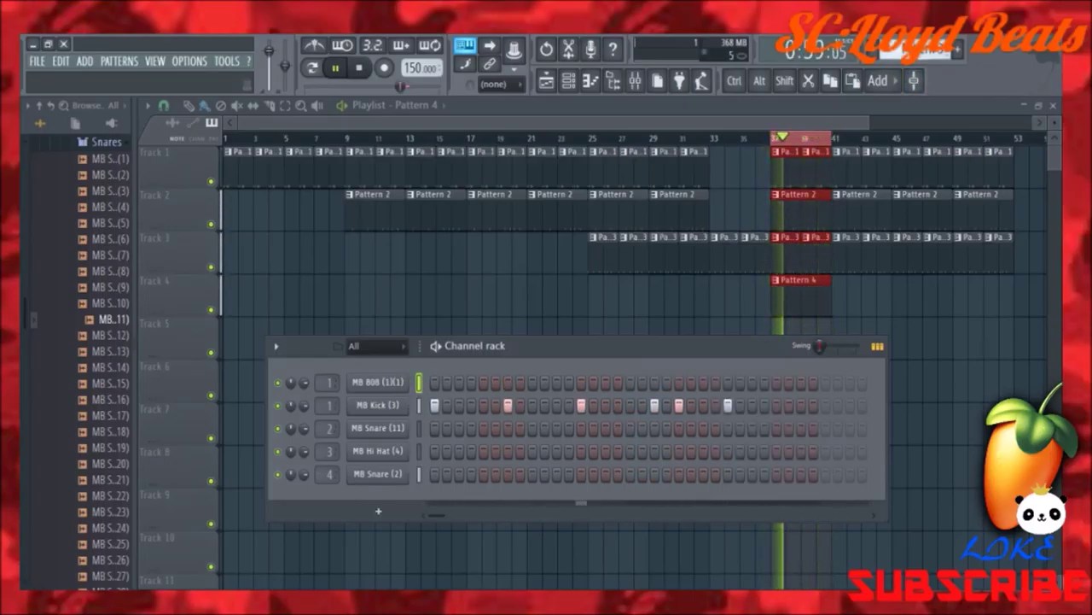
{"action": "scroll", "coordinate": [922, 50], "scroll_direction": "down", "scroll_amount": 3}
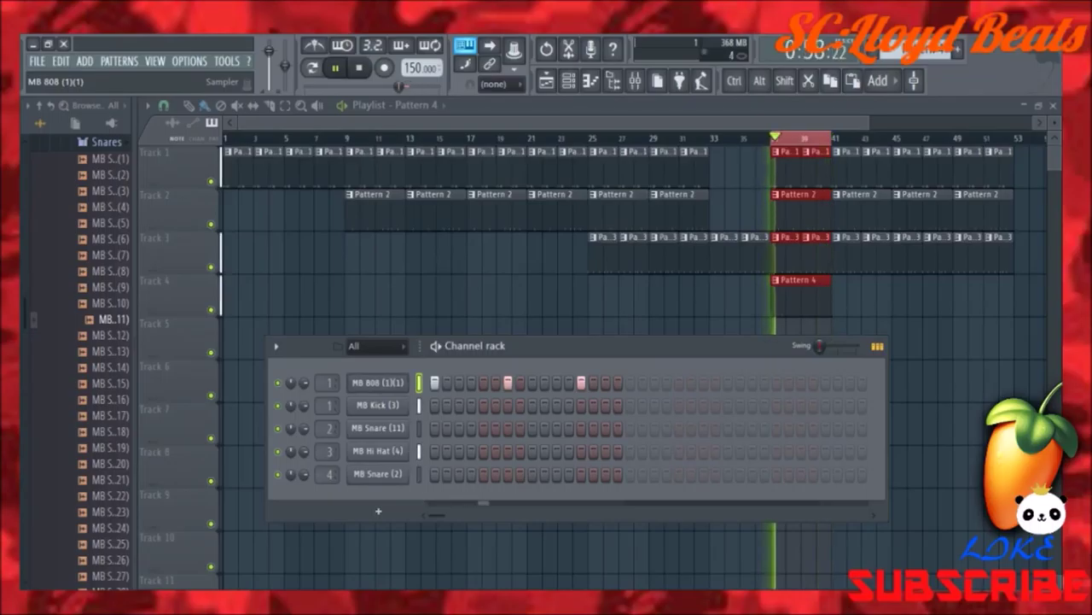
{"action": "key", "text": "F7"}
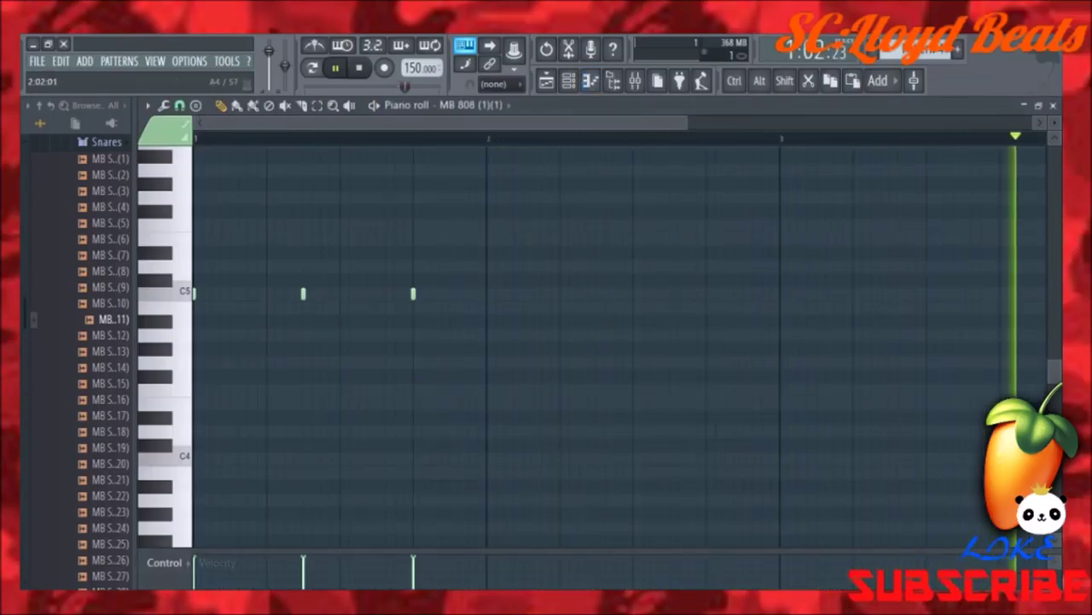
{"action": "left_click", "coordinate": [559, 266]}
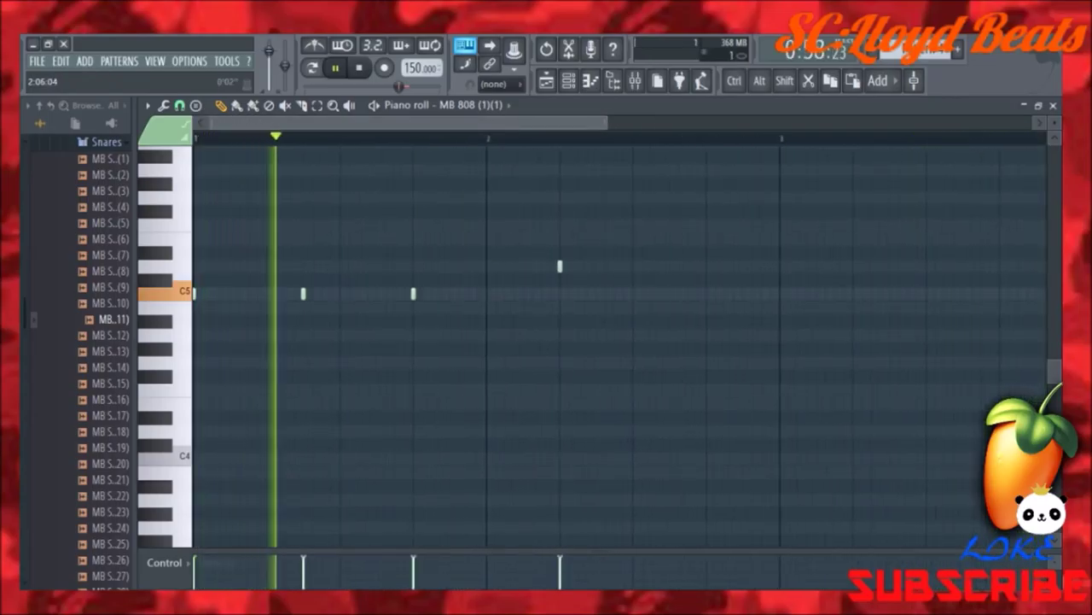
Copy the four 808 notes so they repeat from bar 3, and lower the last copied note to B4
{"action": "left_click_drag", "start_coordinate": [622, 259], "coordinate": [193, 300]}
{"action": "left_click_drag", "start_coordinate": [583, 279], "coordinate": [601, 279]}
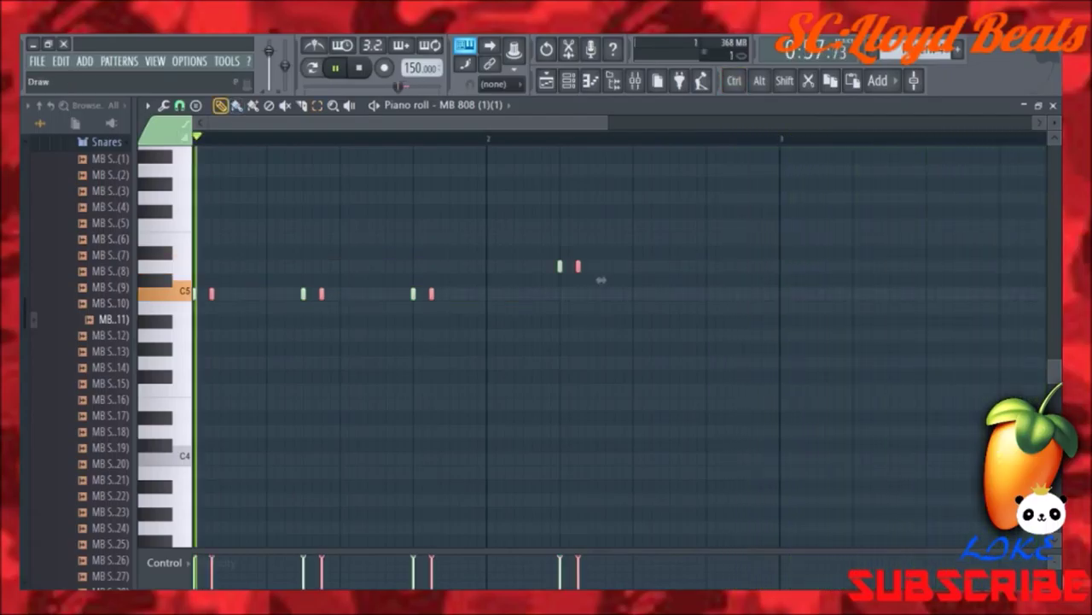
{"action": "mouse_move", "coordinate": [601, 279]}
{"action": "left_mouse_down"}
{"action": "mouse_move", "coordinate": [582, 279]}
{"action": "mouse_move", "coordinate": [605, 307]}
{"action": "mouse_move", "coordinate": [898, 307]}
{"action": "mouse_move", "coordinate": [968, 280]}
{"action": "mouse_move", "coordinate": [1043, 280]}
{"action": "mouse_move", "coordinate": [1023, 293]}
{"action": "left_mouse_up"}
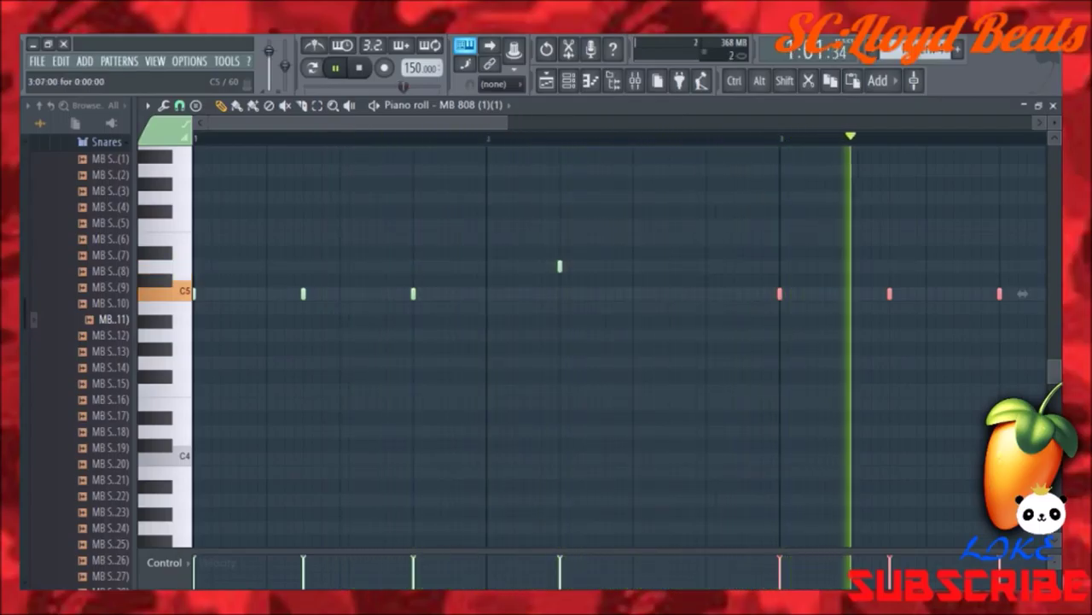
{"action": "scroll", "coordinate": [1024, 292], "scroll_direction": "down", "scroll_amount": 3}
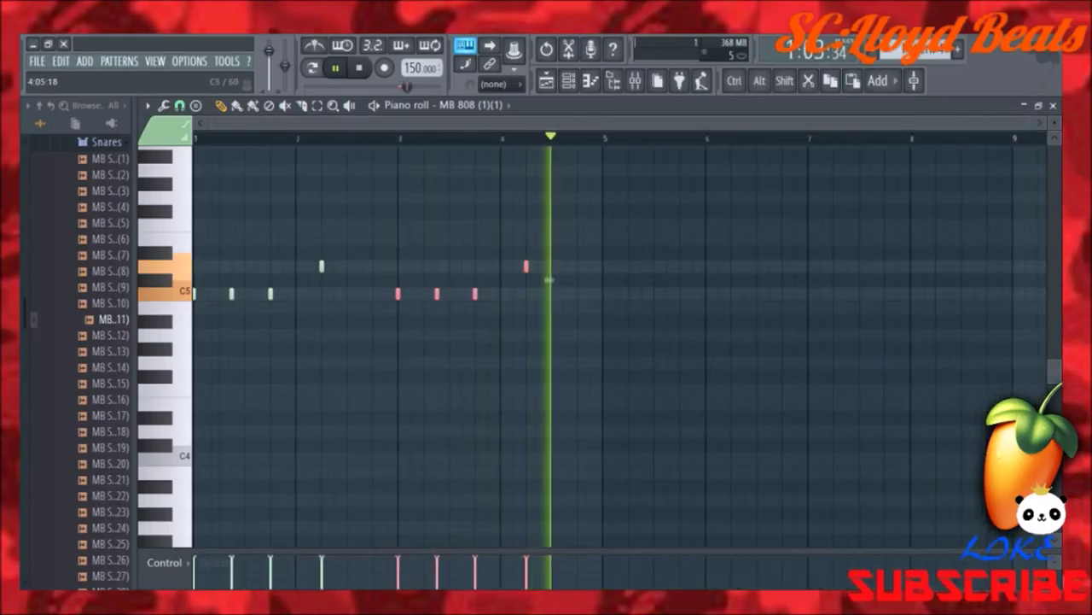
{"action": "mouse_move", "coordinate": [550, 279]}
{"action": "left_mouse_down"}
{"action": "mouse_move", "coordinate": [549, 314]}
{"action": "mouse_move", "coordinate": [549, 266]}
{"action": "mouse_move", "coordinate": [549, 279]}
{"action": "left_mouse_up"}
{"action": "left_click", "coordinate": [539, 319]}
{"action": "right_click", "coordinate": [538, 319]}
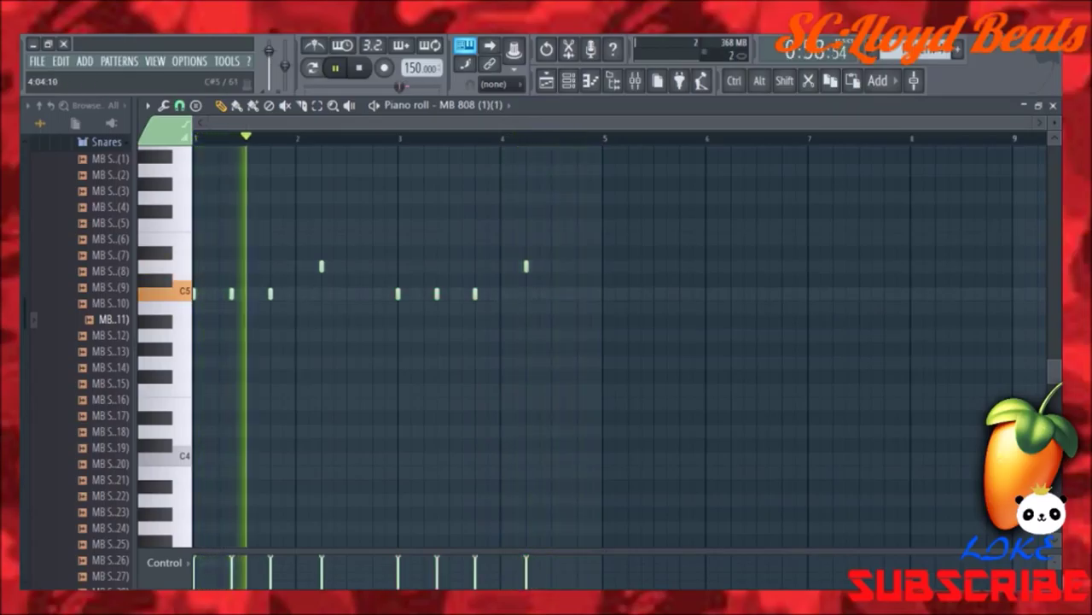
{"action": "left_click_drag", "start_coordinate": [526, 265], "coordinate": [524, 308]}
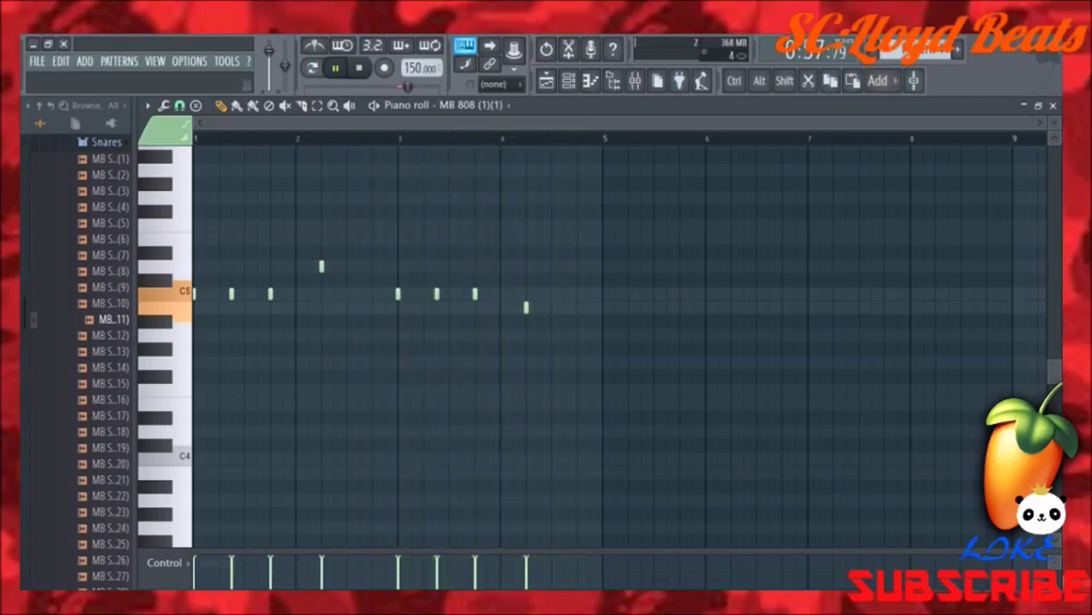
Leave the piano roll and bring the maximized playlist back into view
{"action": "left_click", "coordinate": [1038, 105]}
{"action": "left_click", "coordinate": [1024, 105]}
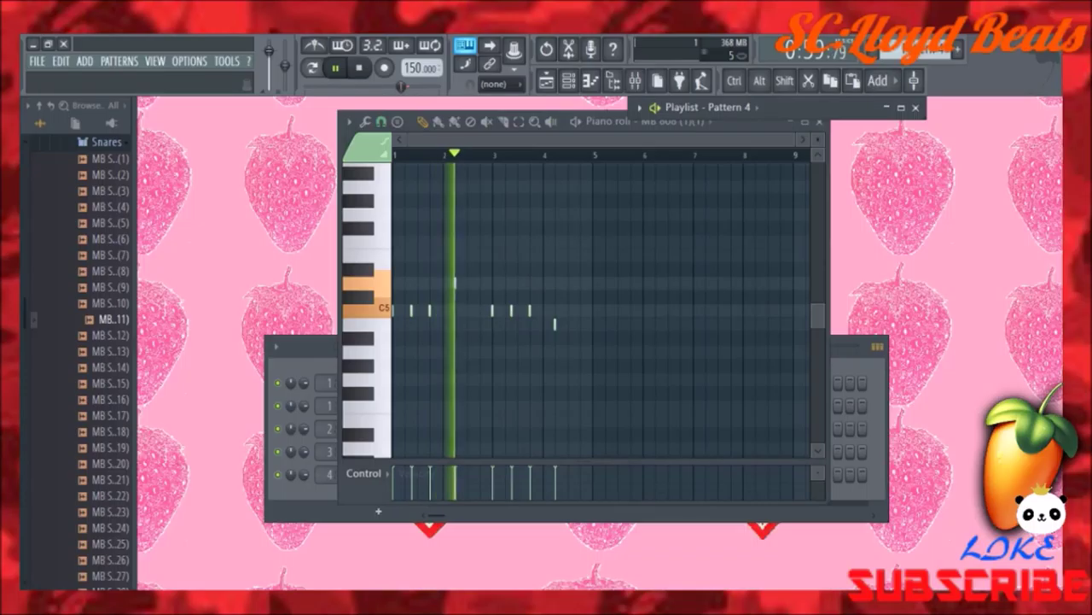
{"action": "left_click", "coordinate": [545, 81]}
{"action": "left_click", "coordinate": [546, 82]}
{"action": "left_click", "coordinate": [568, 81]}
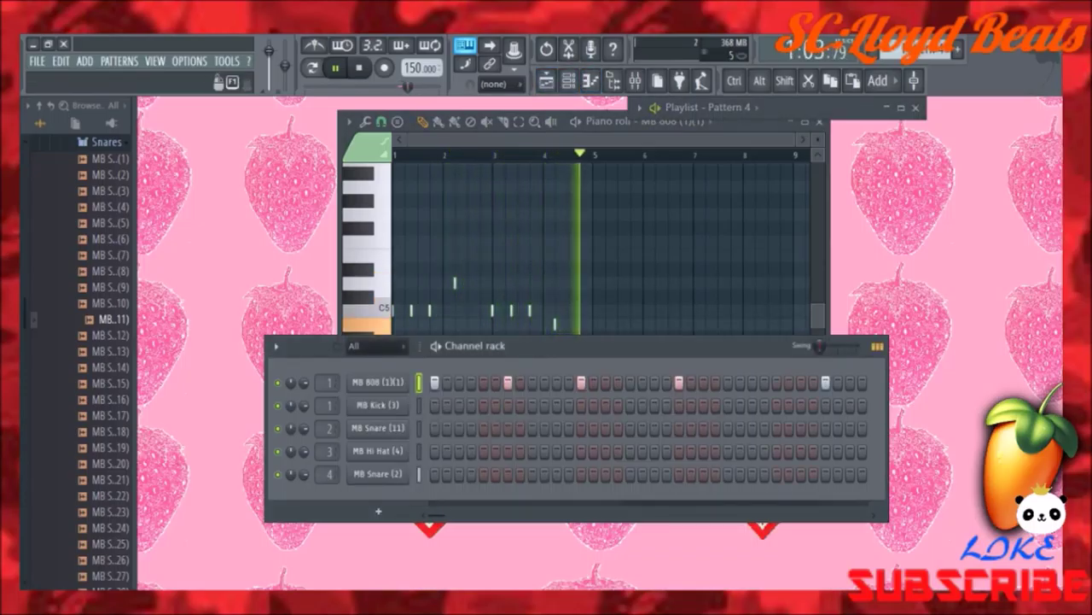
{"action": "left_click", "coordinate": [900, 108]}
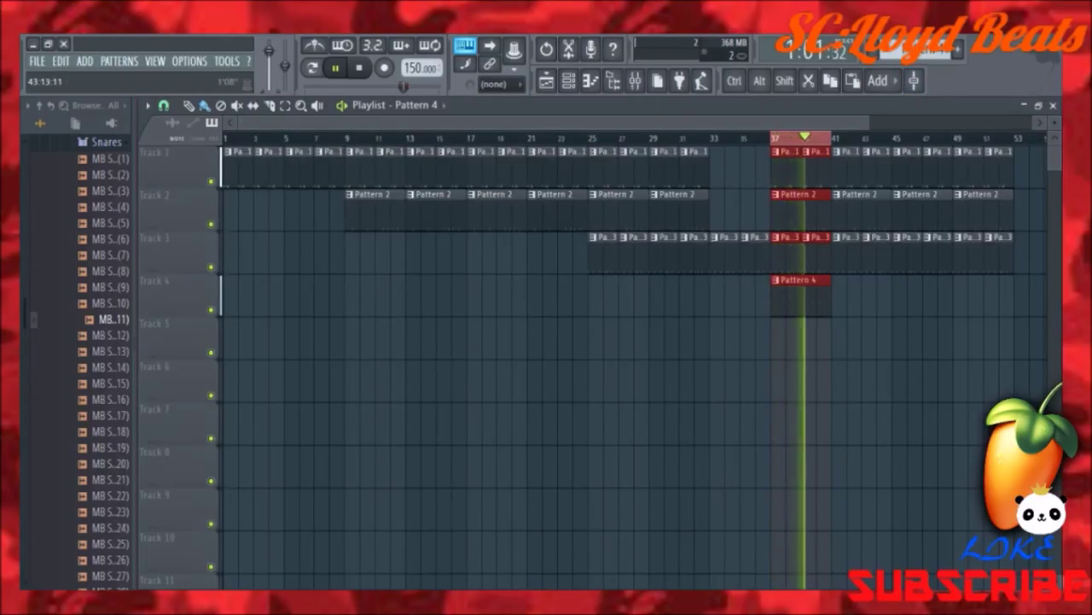
Paint Pattern 4 clips on Track 4 from bar 41 to bar 89
{"action": "left_click_drag", "start_coordinate": [868, 122], "coordinate": [1030, 122]}
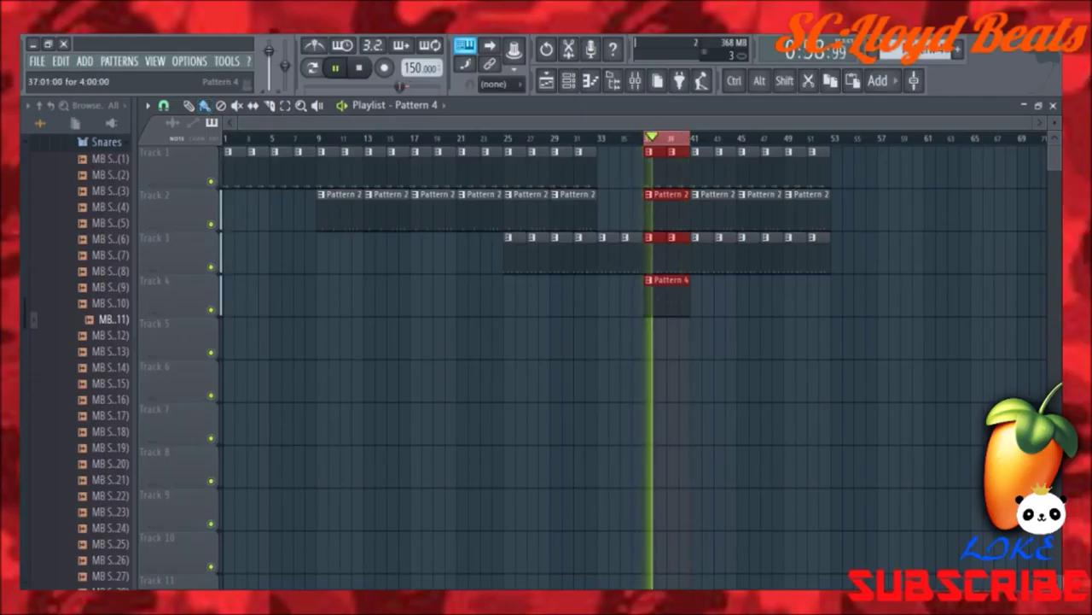
{"action": "left_click_drag", "start_coordinate": [696, 295], "coordinate": [924, 295]}
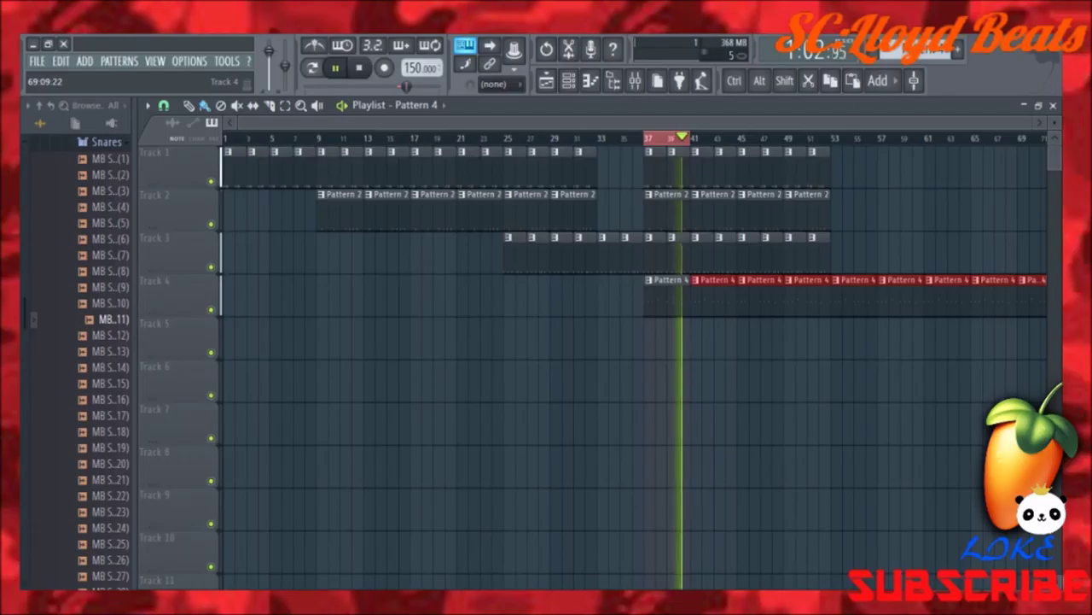
{"action": "scroll", "coordinate": [633, 359], "scroll_direction": "down", "scroll_amount": 2}
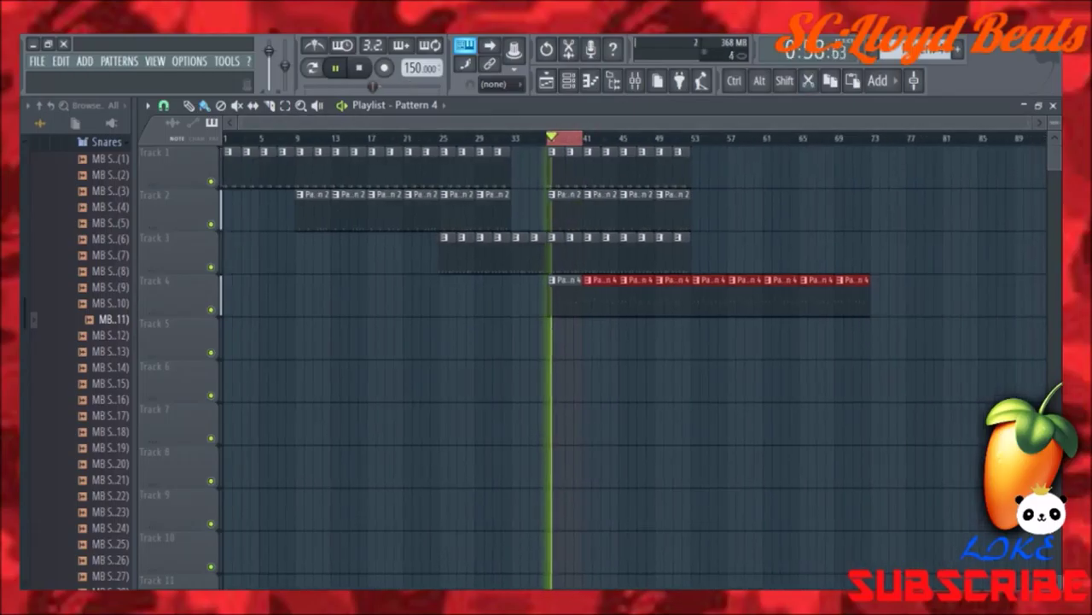
{"action": "key", "text": "ctrl+b"}
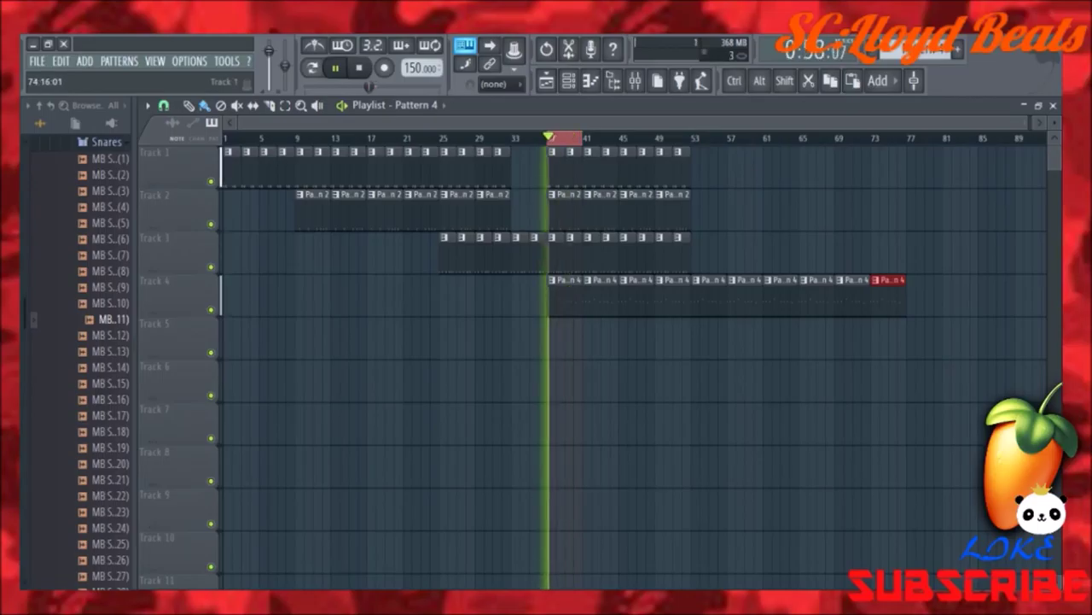
{"action": "key", "text": "ctrl+d"}
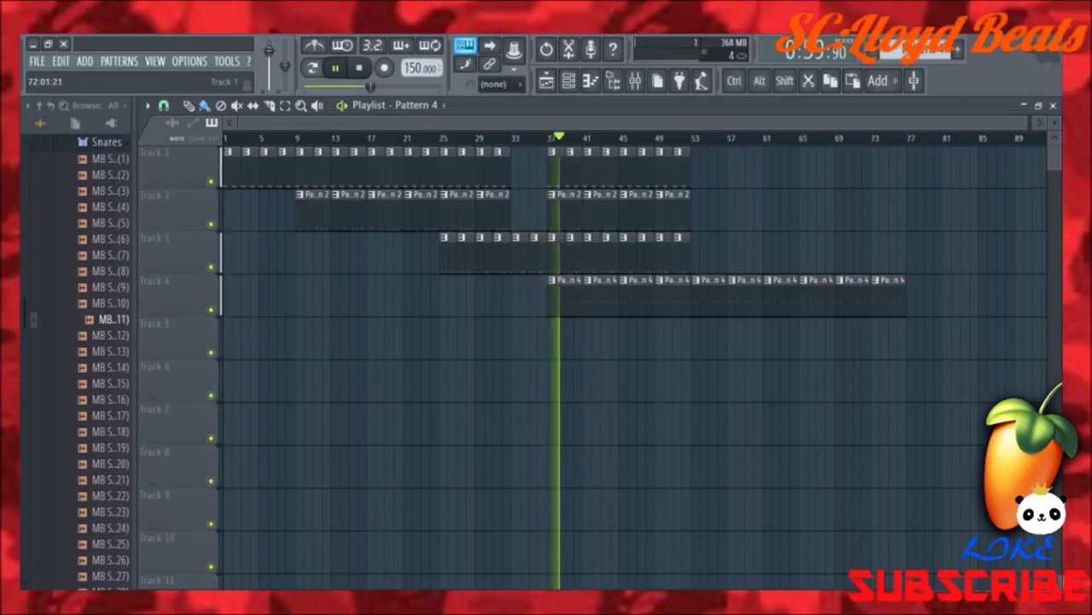
{"action": "left_click", "coordinate": [879, 137]}
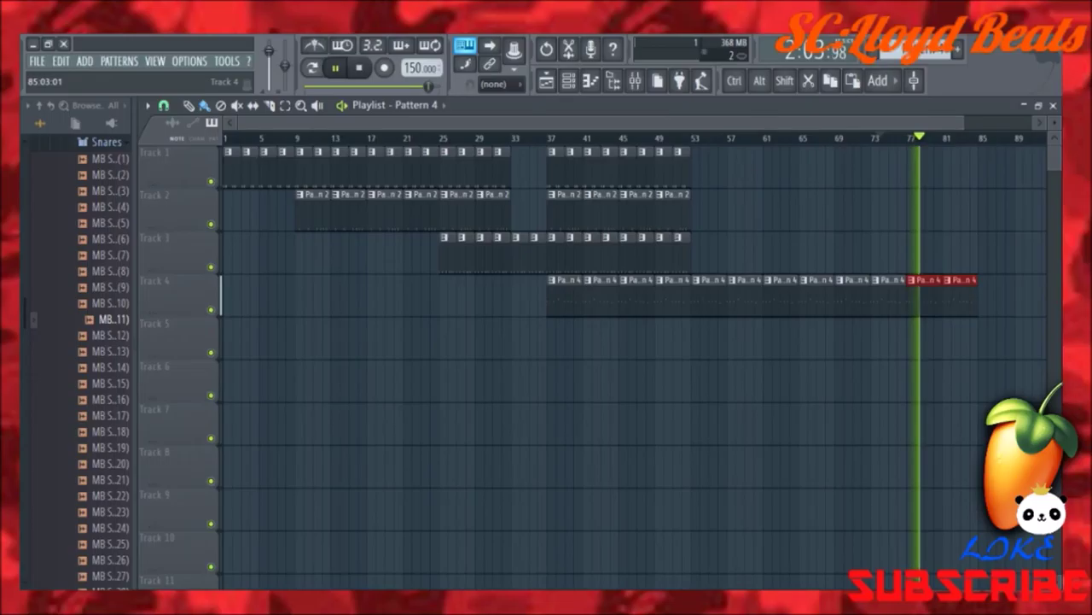
{"action": "left_click", "coordinate": [981, 294]}
{"action": "left_click_drag", "start_coordinate": [935, 122], "coordinate": [1031, 122]}
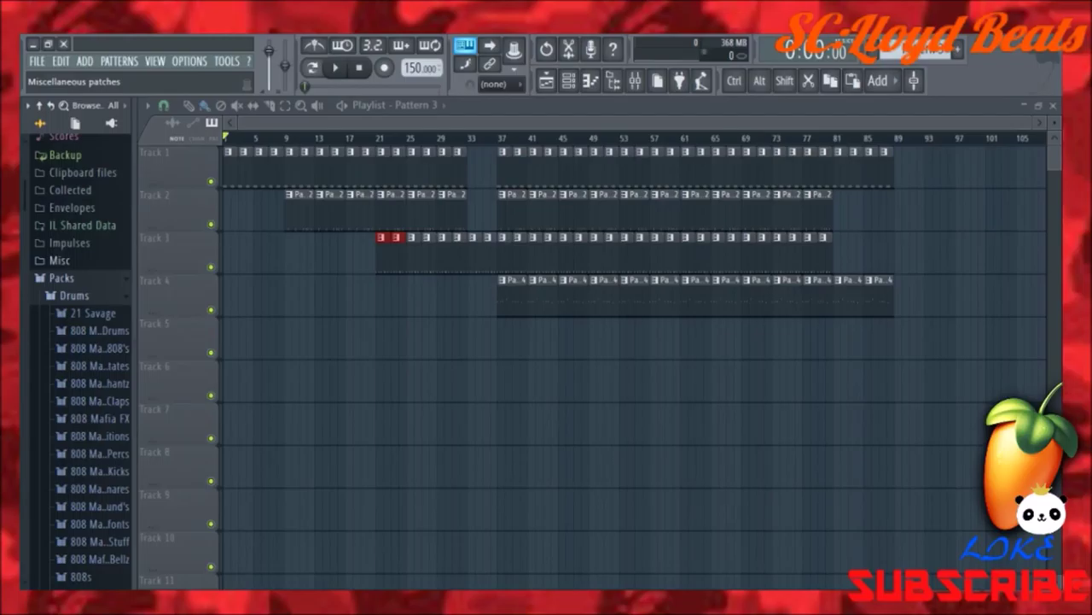
Add the All The Smoke loop sample on Track 5 at bar 49 and time-stretch its end to bar 53
{"action": "left_click_drag", "start_coordinate": [98, 362], "coordinate": [514, 333]}
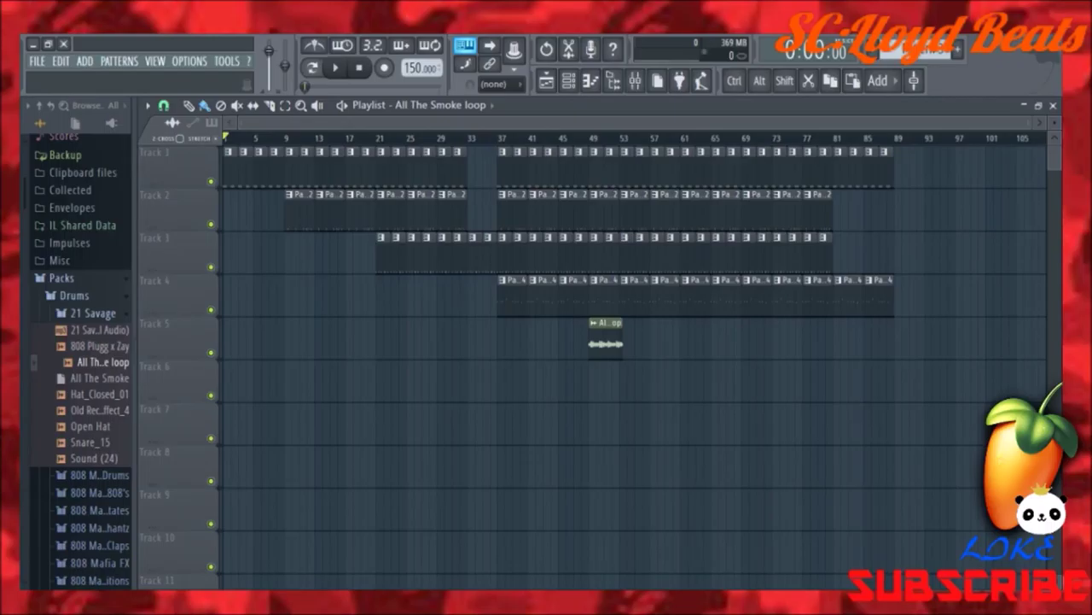
{"action": "left_click_drag", "start_coordinate": [239, 122], "coordinate": [649, 122]}
{"action": "left_click_drag", "start_coordinate": [947, 122], "coordinate": [725, 122]}
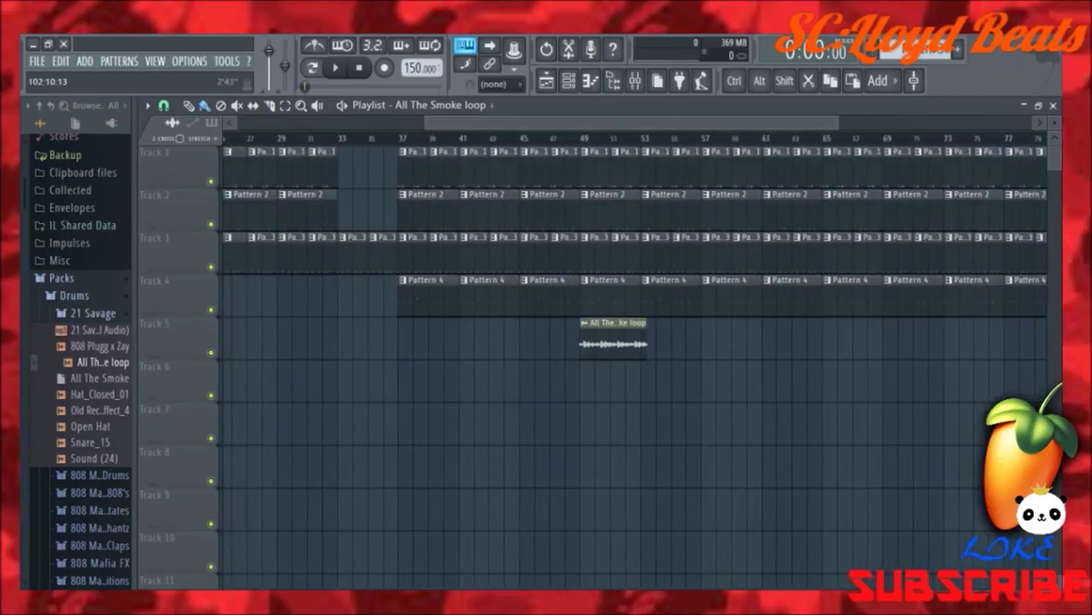
{"action": "scroll", "coordinate": [538, 366], "scroll_direction": "up", "scroll_amount": 8}
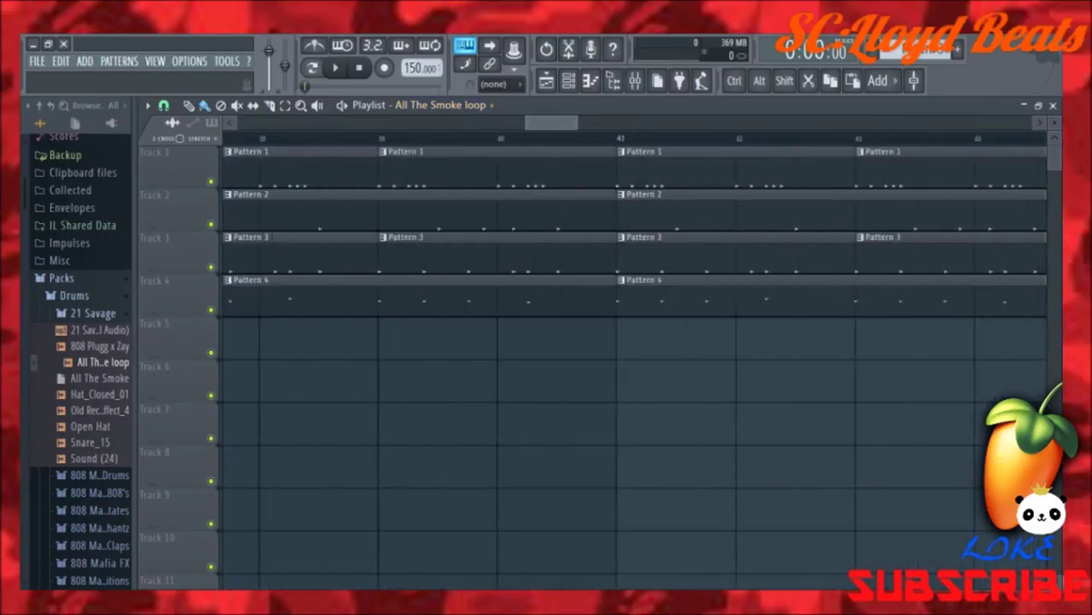
{"action": "scroll", "coordinate": [632, 366], "scroll_direction": "right", "scroll_amount": 3}
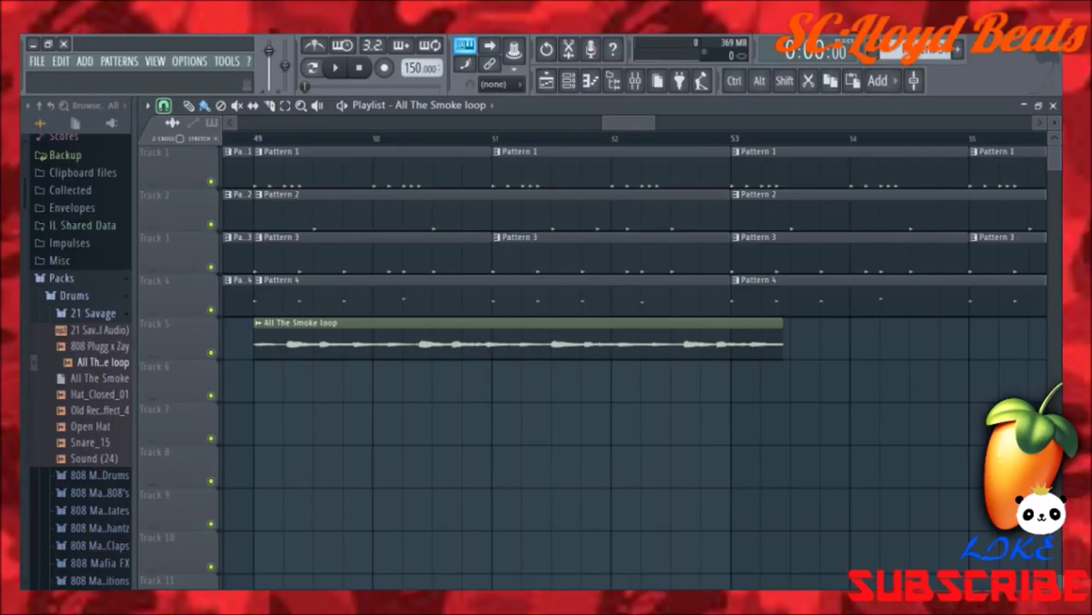
{"action": "left_click_drag", "start_coordinate": [782, 342], "coordinate": [738, 342]}
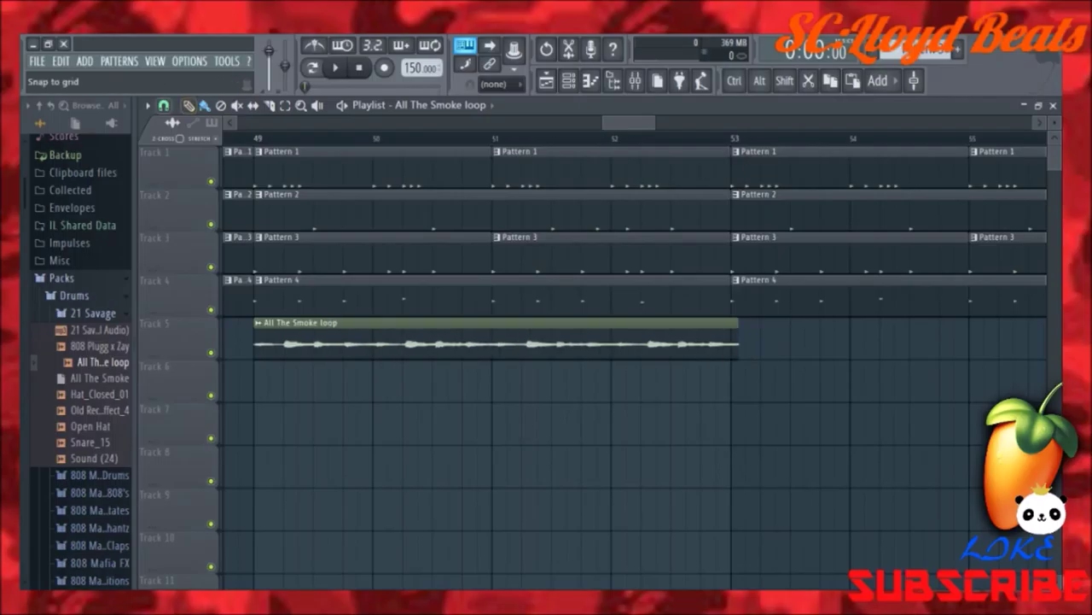
{"action": "left_click_drag", "start_coordinate": [739, 341], "coordinate": [737, 342]}
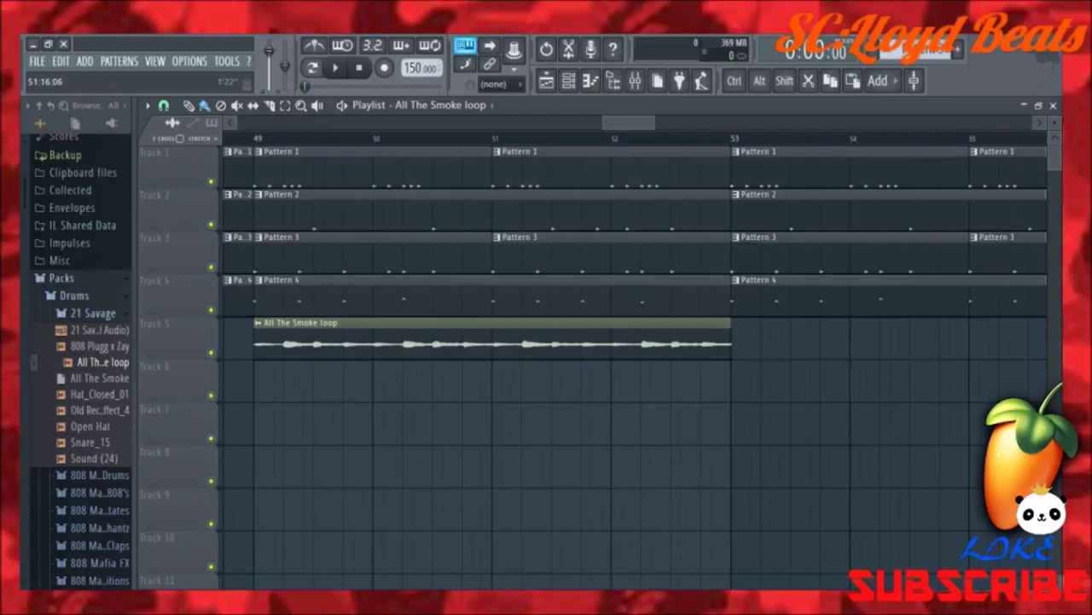
Fine-tune the stretched end of the All The Smoke loop so it lines up exactly with the bar 53 line
{"action": "left_click_drag", "start_coordinate": [605, 122], "coordinate": [620, 122]}
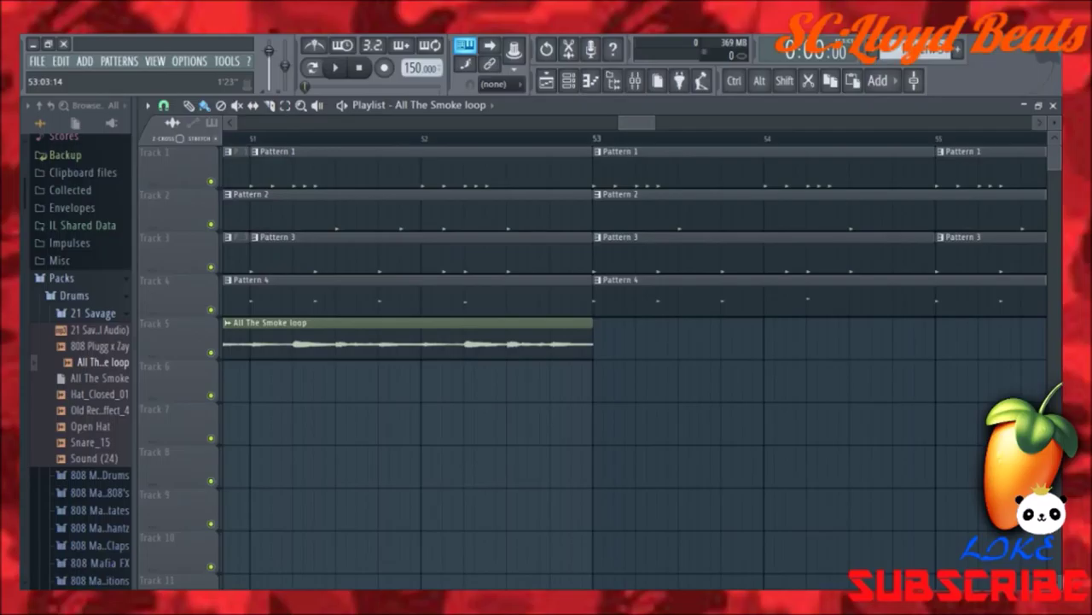
{"action": "scroll", "coordinate": [613, 384], "scroll_direction": "up", "scroll_amount": 5}
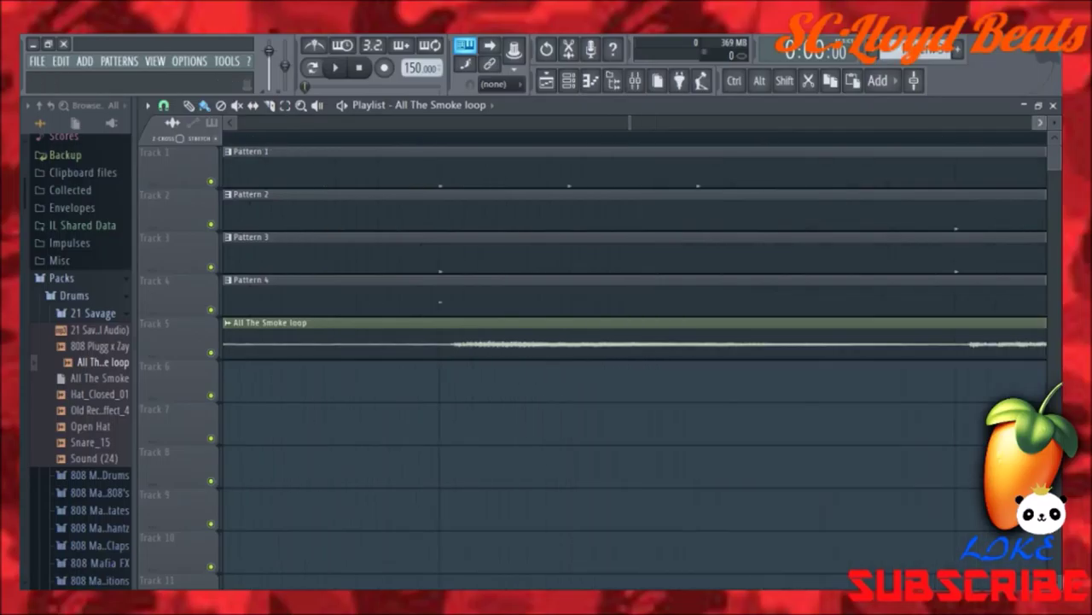
{"action": "scroll", "coordinate": [613, 342], "scroll_direction": "right", "scroll_amount": 2}
{"action": "left_click_drag", "start_coordinate": [582, 341], "coordinate": [568, 341]}
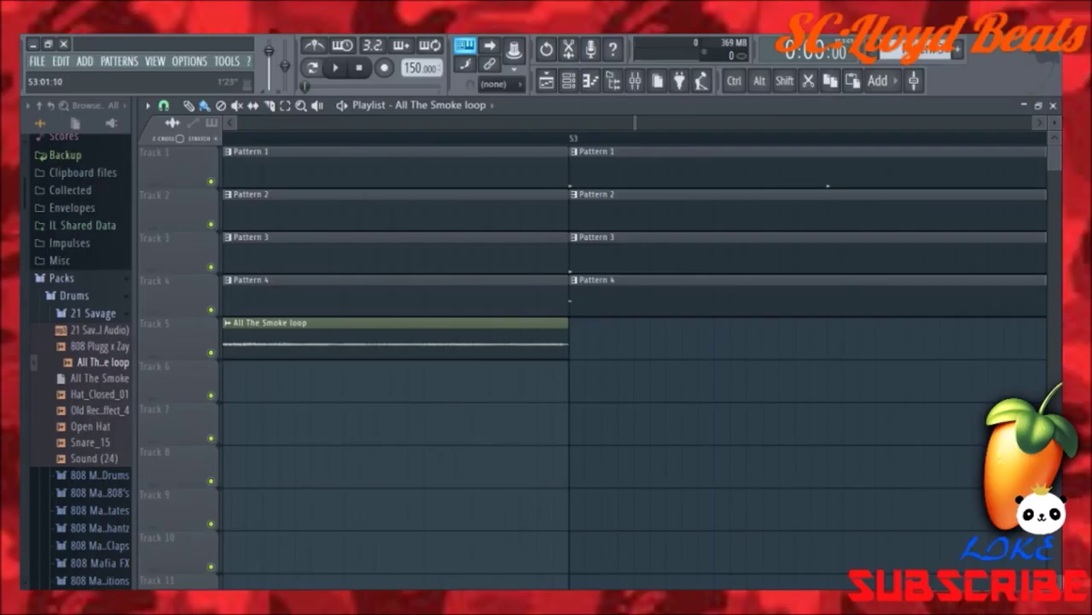
Play the song from about bar 49, where the All The Smoke loop begins
{"action": "scroll", "coordinate": [613, 385], "scroll_direction": "down", "scroll_amount": 5}
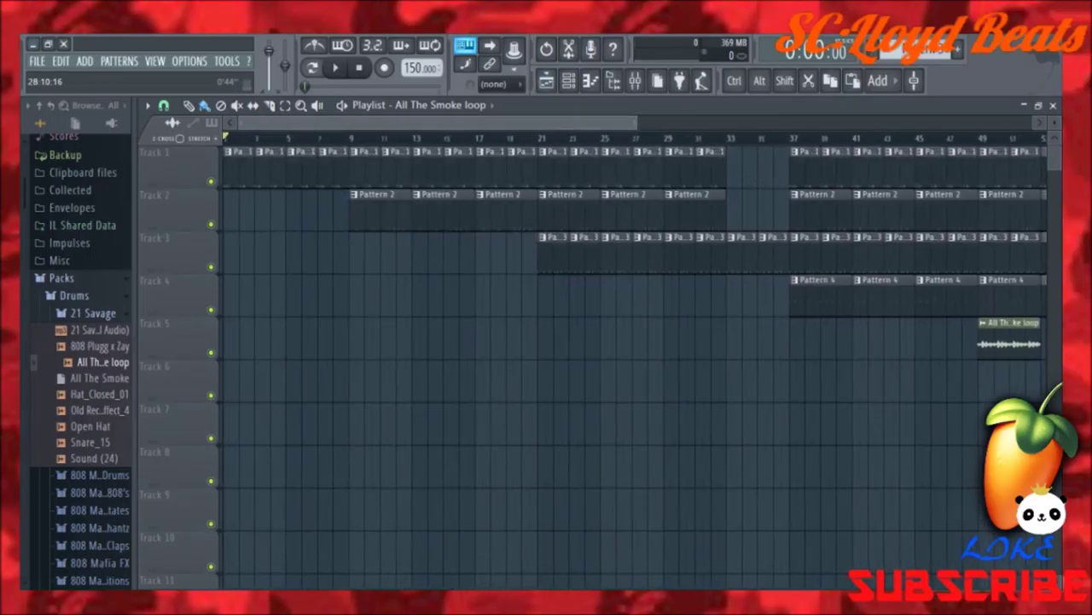
{"action": "scroll", "coordinate": [613, 384], "scroll_direction": "down", "scroll_amount": 3}
{"action": "left_click", "coordinate": [587, 137]}
{"action": "key", "text": "space"}
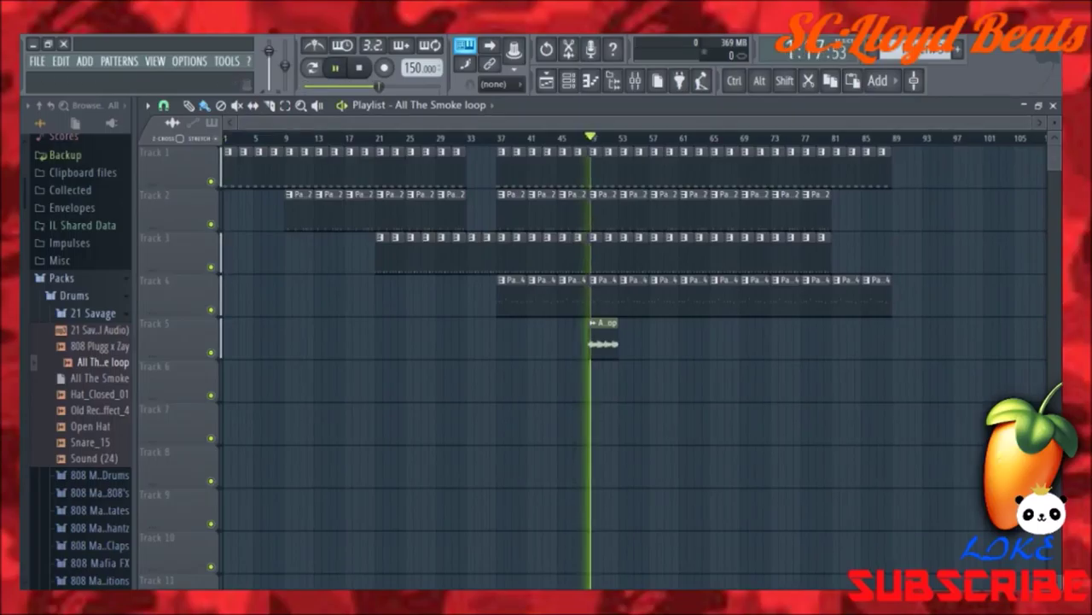
Open the sample settings of the All The Smoke loop and turn on Reverse
{"action": "double_click", "coordinate": [603, 344]}
{"action": "left_click_drag", "start_coordinate": [453, 276], "coordinate": [439, 180]}
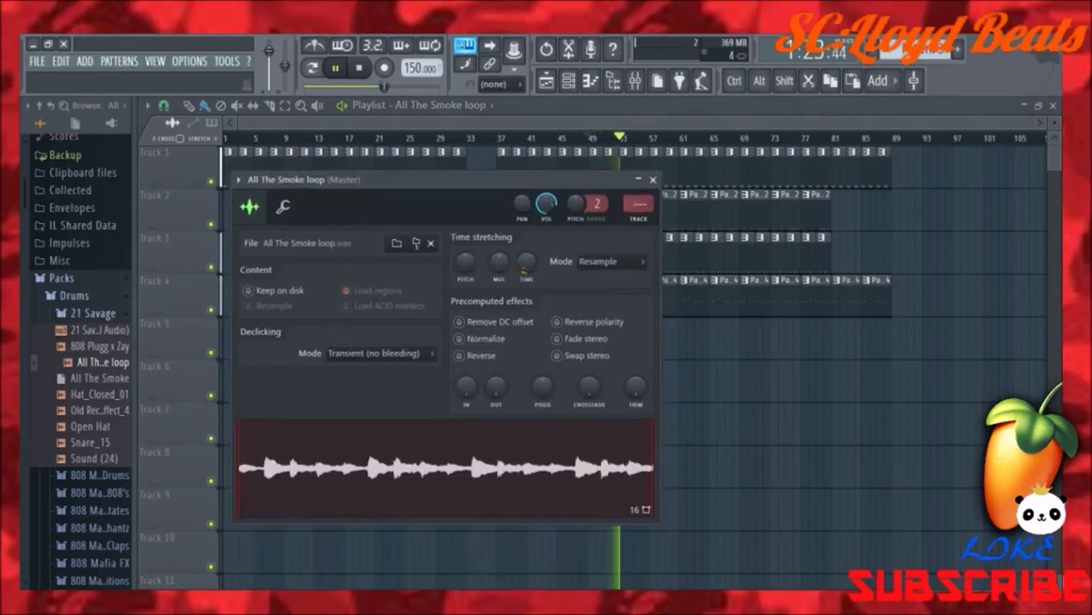
{"action": "left_click", "coordinate": [476, 355]}
{"action": "left_click_drag", "start_coordinate": [499, 179], "coordinate": [500, 456]}
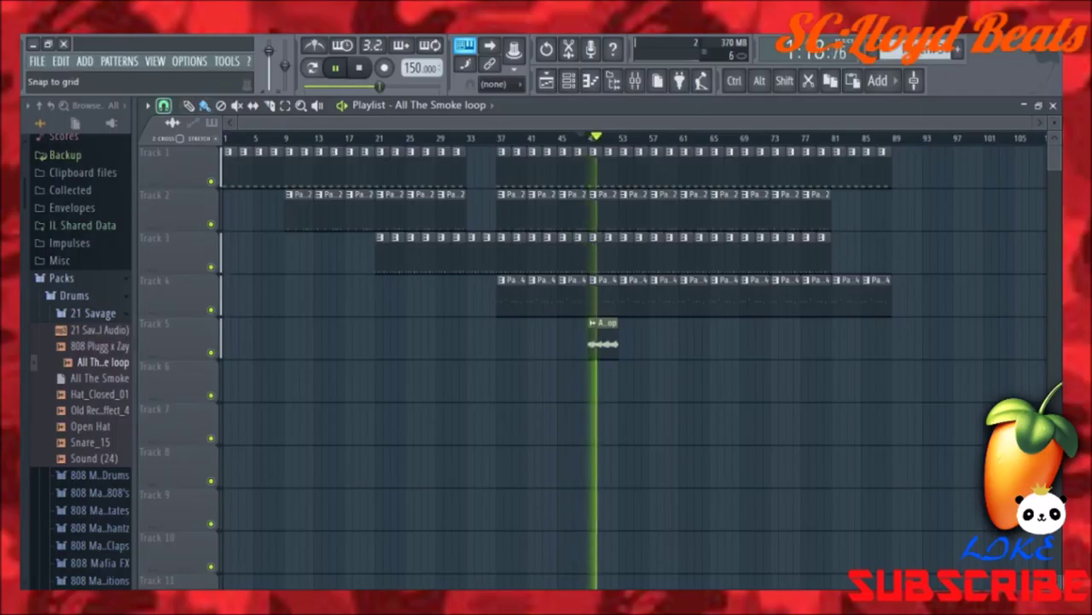
Repeat the All The Smoke loop along Track 5 from bar 53 up to bar 89
{"action": "left_click", "coordinate": [189, 105]}
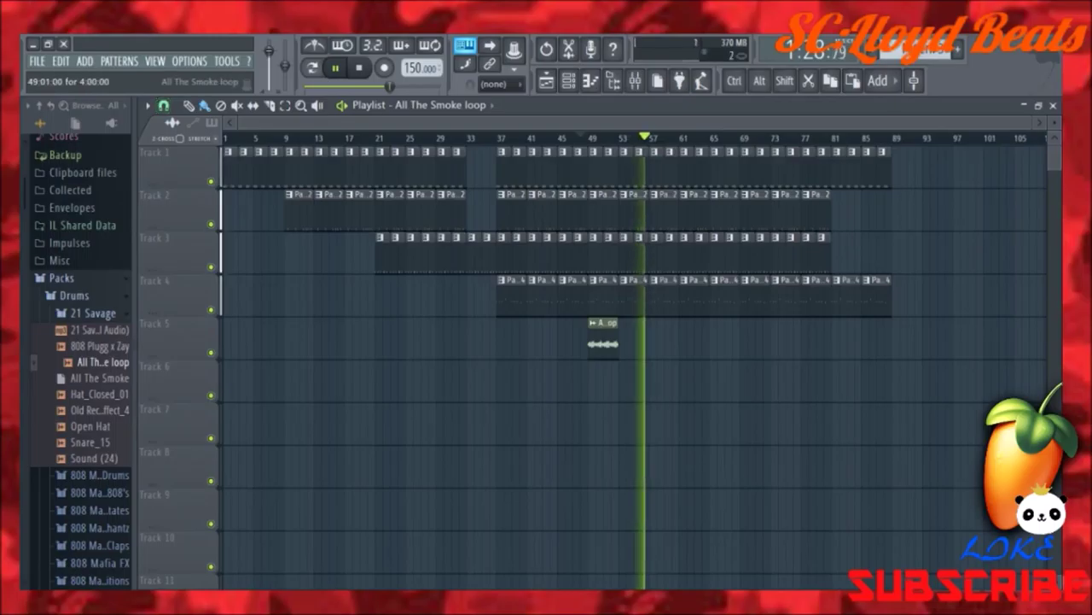
{"action": "left_click_drag", "start_coordinate": [634, 338], "coordinate": [871, 338]}
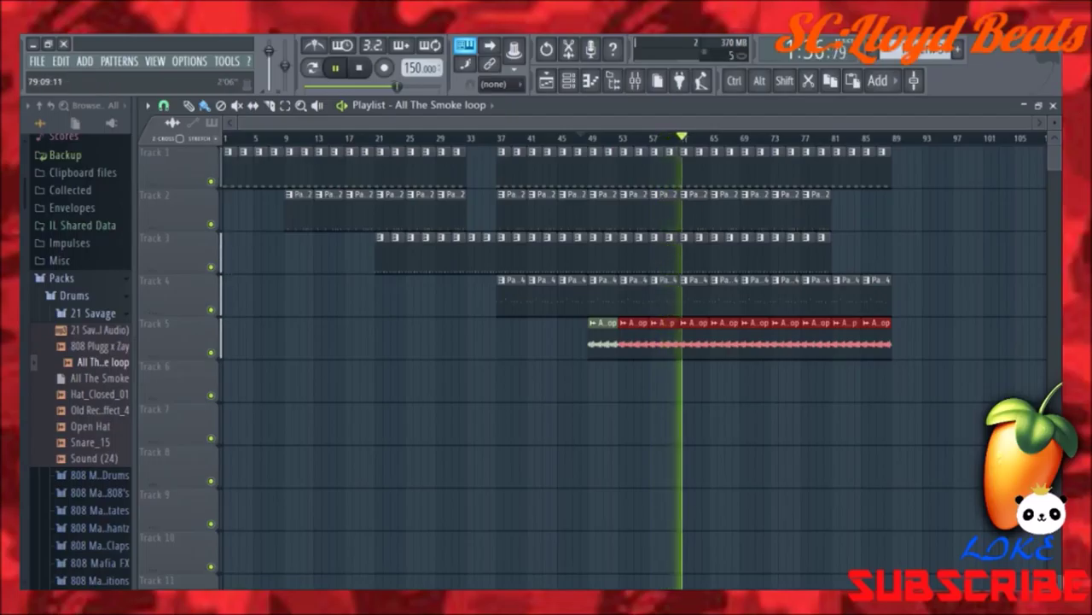
Play the song from about bar 80 and remove the last two All The Smoke loop copies, at bars 81 and 85
{"action": "left_click", "coordinate": [825, 136]}
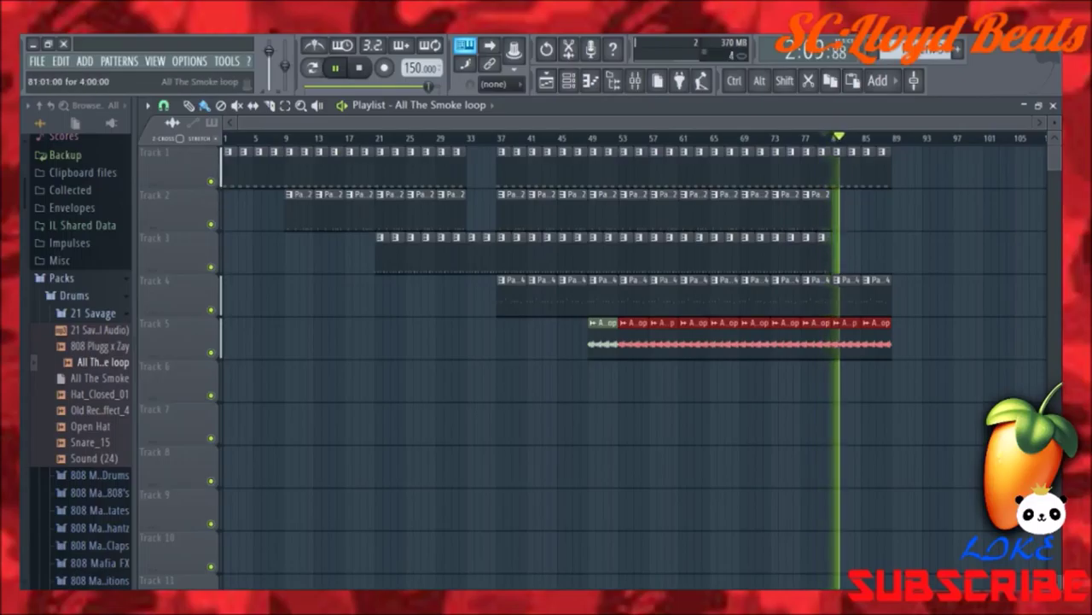
{"action": "right_click", "coordinate": [850, 338]}
{"action": "right_click", "coordinate": [876, 338]}
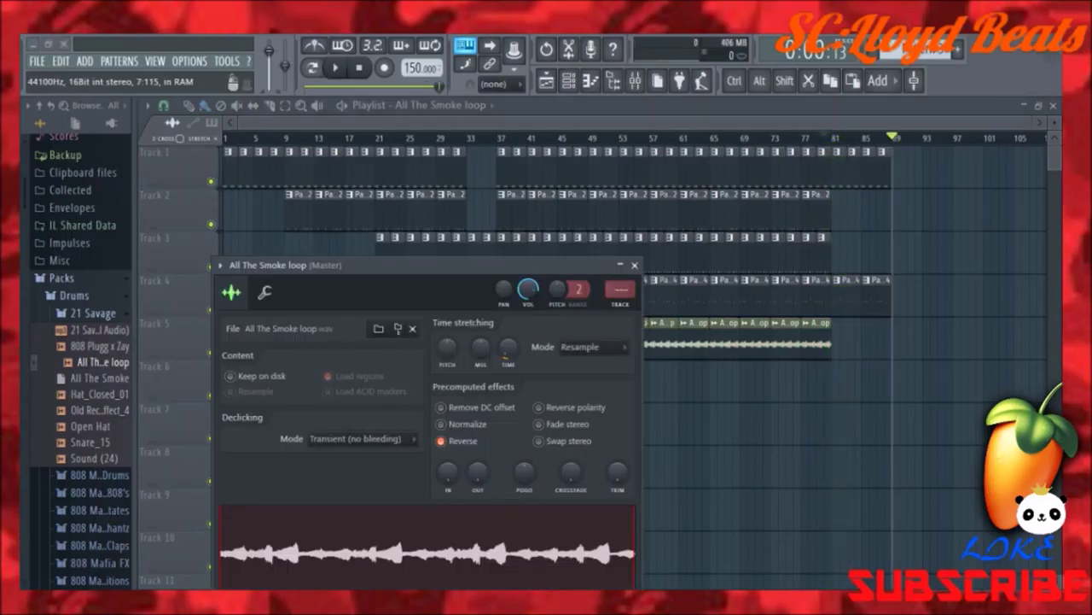
Add the All The Smoke loop sample again as a separate clip on Track 5 at bar 81 and time-stretch its end to bar 85
{"action": "left_click_drag", "start_coordinate": [98, 385], "coordinate": [841, 337]}
{"action": "left_click_drag", "start_coordinate": [239, 122], "coordinate": [815, 122]}
{"action": "left_click_drag", "start_coordinate": [1031, 122], "coordinate": [879, 122]}
{"action": "scroll", "coordinate": [632, 359], "scroll_direction": "right", "scroll_amount": 4}
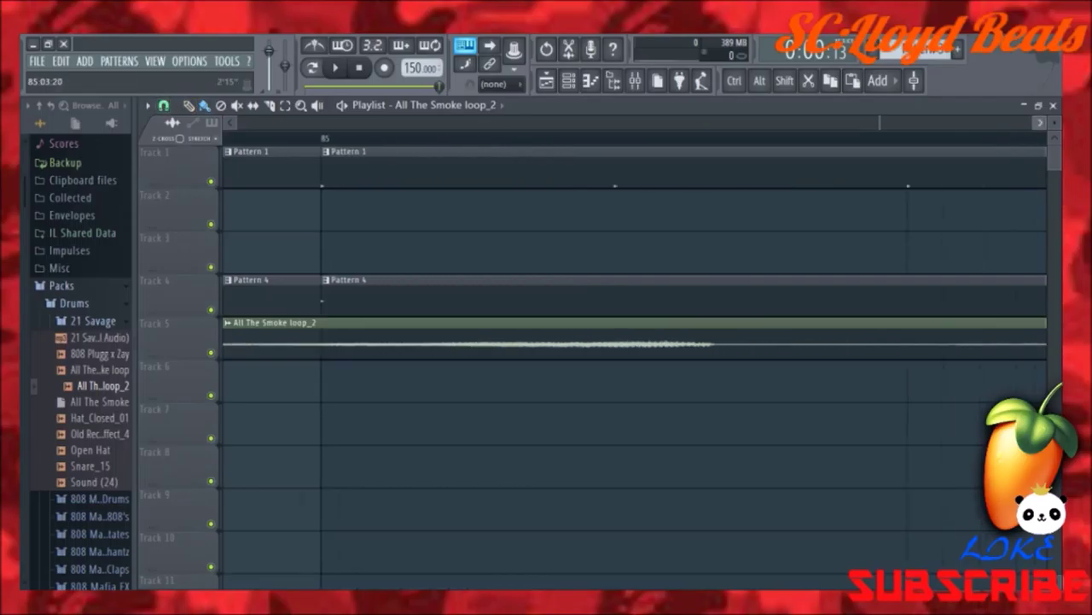
{"action": "scroll", "coordinate": [631, 358], "scroll_direction": "left", "scroll_amount": 4}
{"action": "scroll", "coordinate": [632, 358], "scroll_direction": "right", "scroll_amount": 2}
{"action": "left_click_drag", "start_coordinate": [1018, 340], "coordinate": [517, 340]}
{"action": "scroll", "coordinate": [651, 256], "scroll_direction": "down", "scroll_amount": 6}
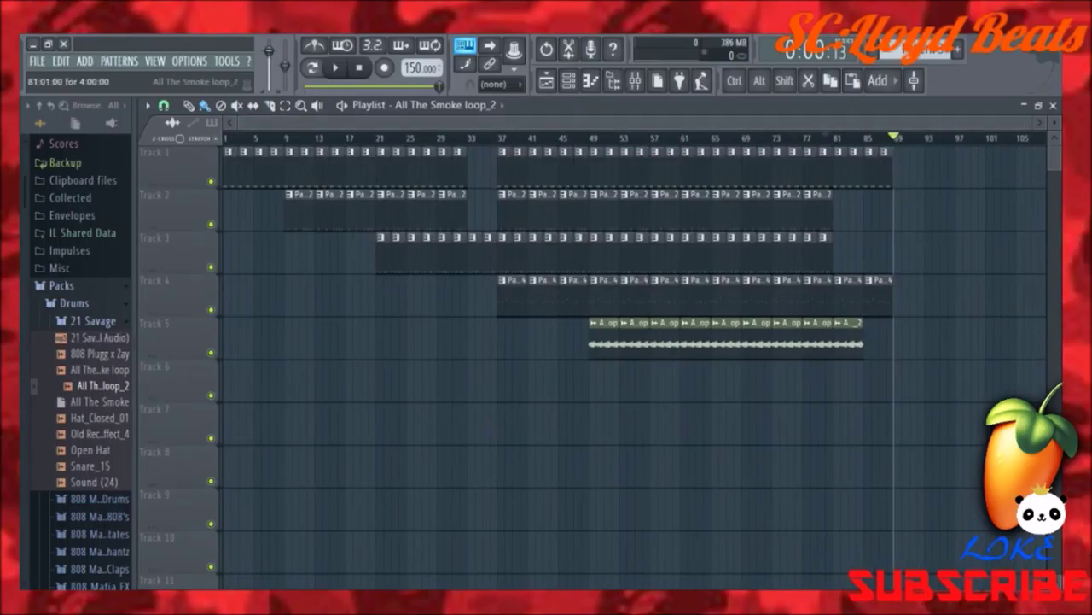
Turn on Reverse in the sample settings of the All The Smoke loop_2 clip and close the settings
{"action": "double_click", "coordinate": [848, 340]}
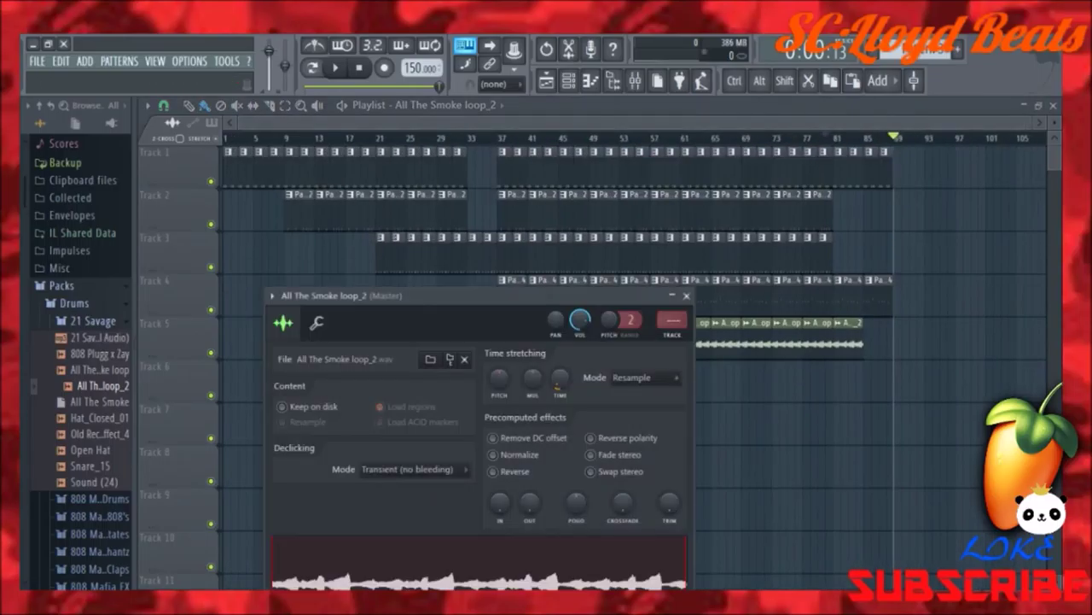
{"action": "left_click_drag", "start_coordinate": [478, 295], "coordinate": [478, 219]}
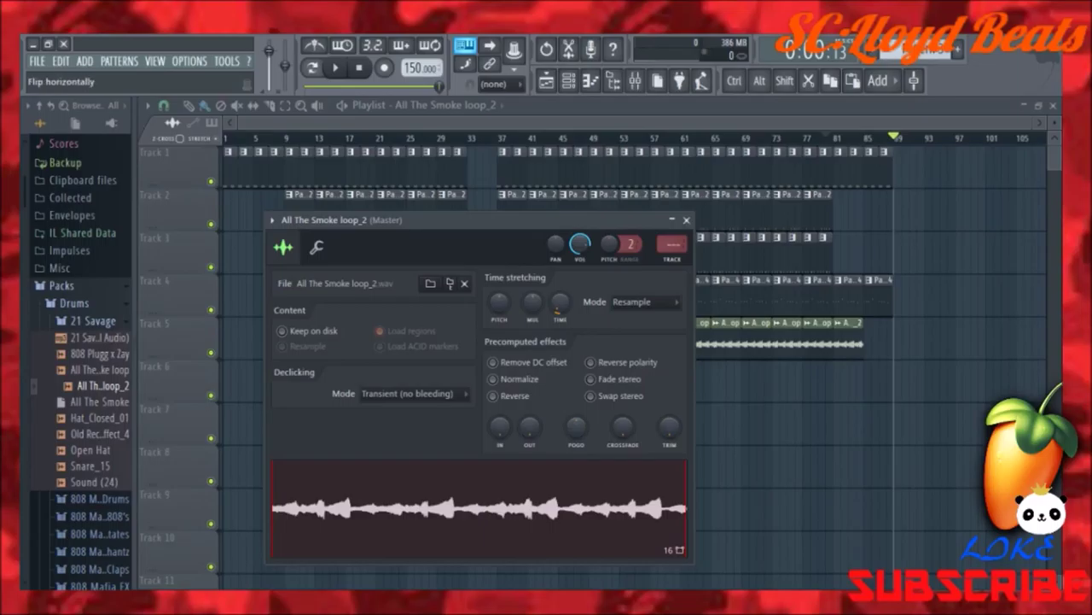
{"action": "left_click", "coordinate": [492, 395]}
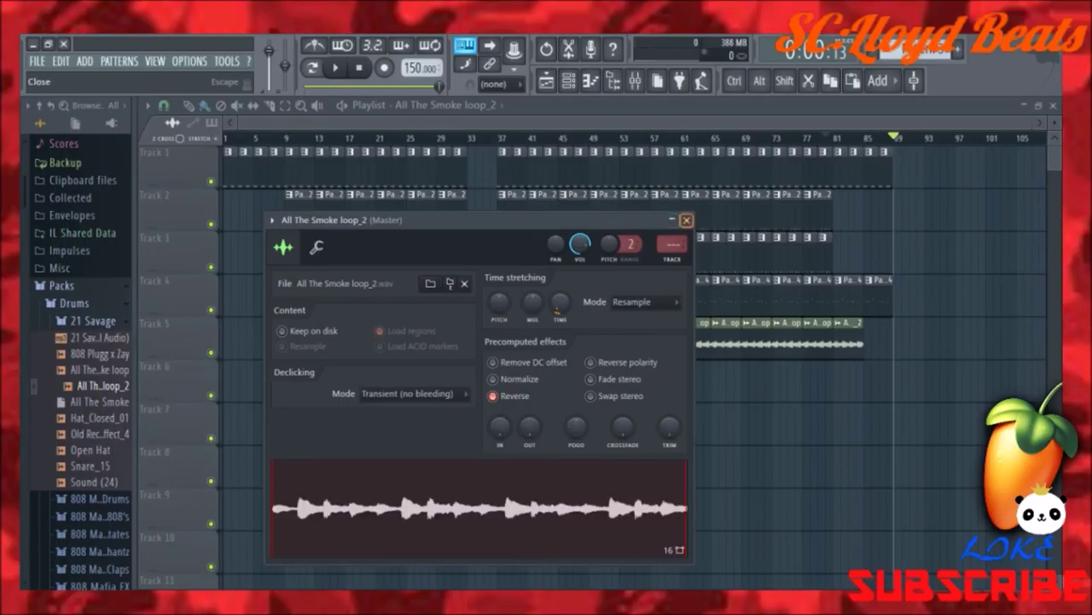
{"action": "left_click", "coordinate": [686, 220]}
{"action": "mouse_move", "coordinate": [849, 322]}
{"action": "left_mouse_down"}
{"action": "mouse_move", "coordinate": [908, 323]}
{"action": "mouse_move", "coordinate": [851, 323]}
{"action": "left_mouse_up"}
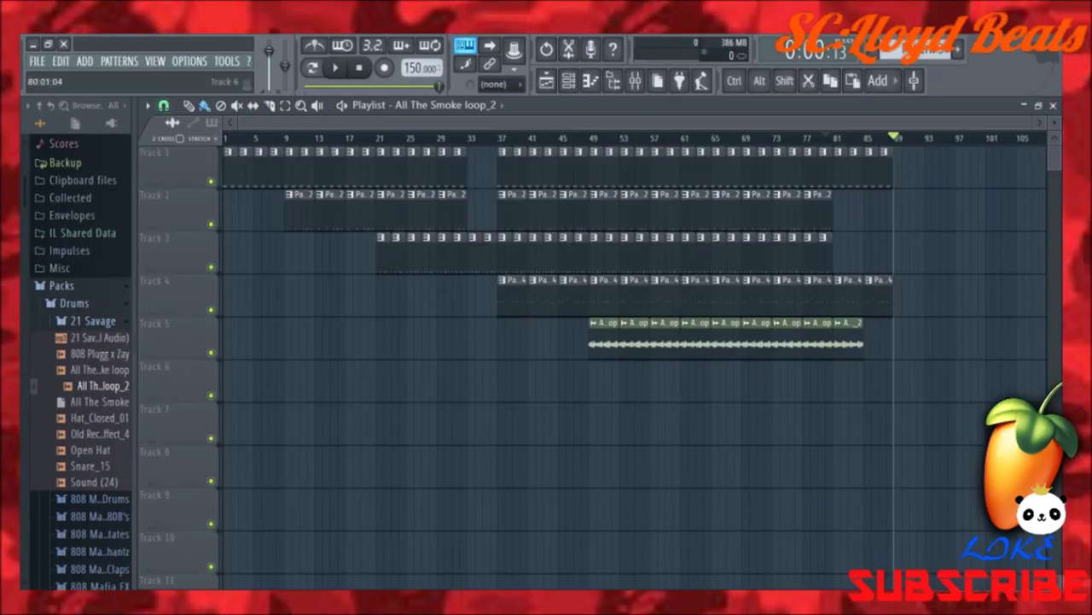
Try the All The Smoke loop_2 clip at bar 89 with a copy at bar 93, playing from about bar 88
{"action": "left_click_drag", "start_coordinate": [848, 325], "coordinate": [910, 324]}
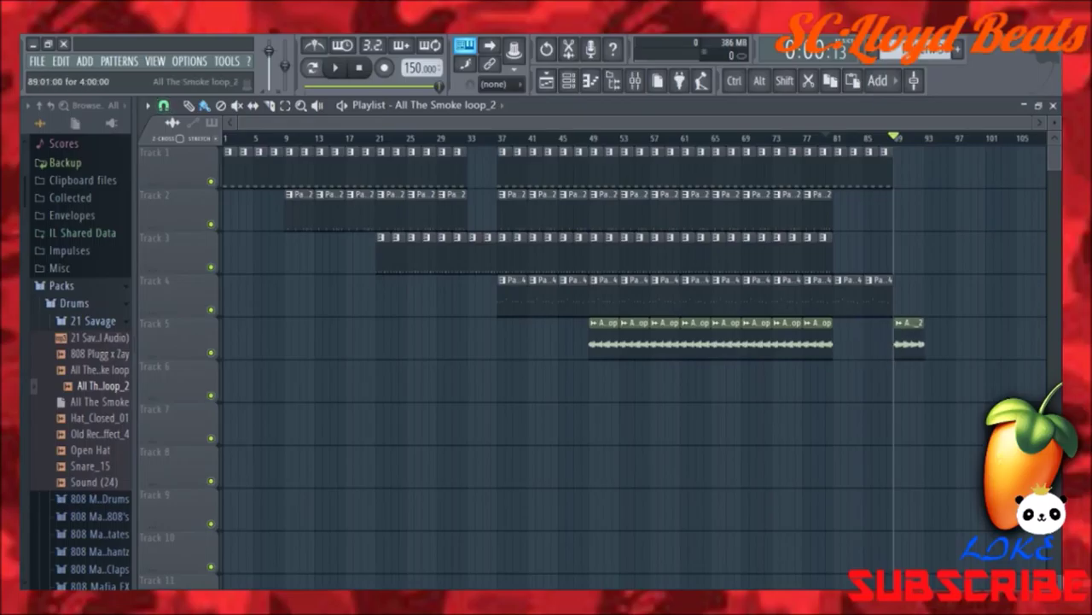
{"action": "key", "text": "space"}
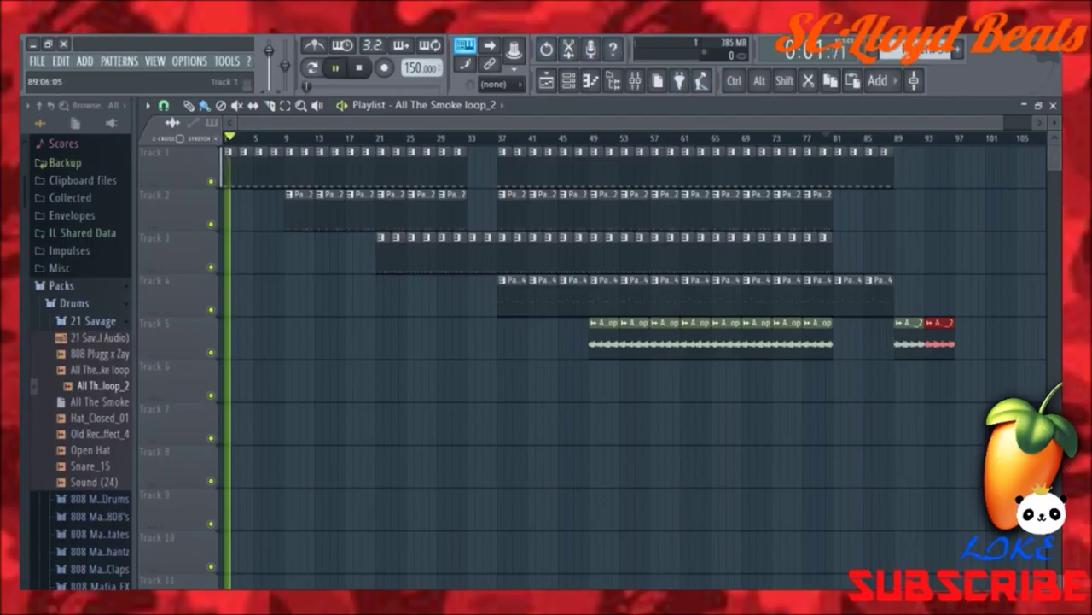
{"action": "left_click", "coordinate": [886, 137]}
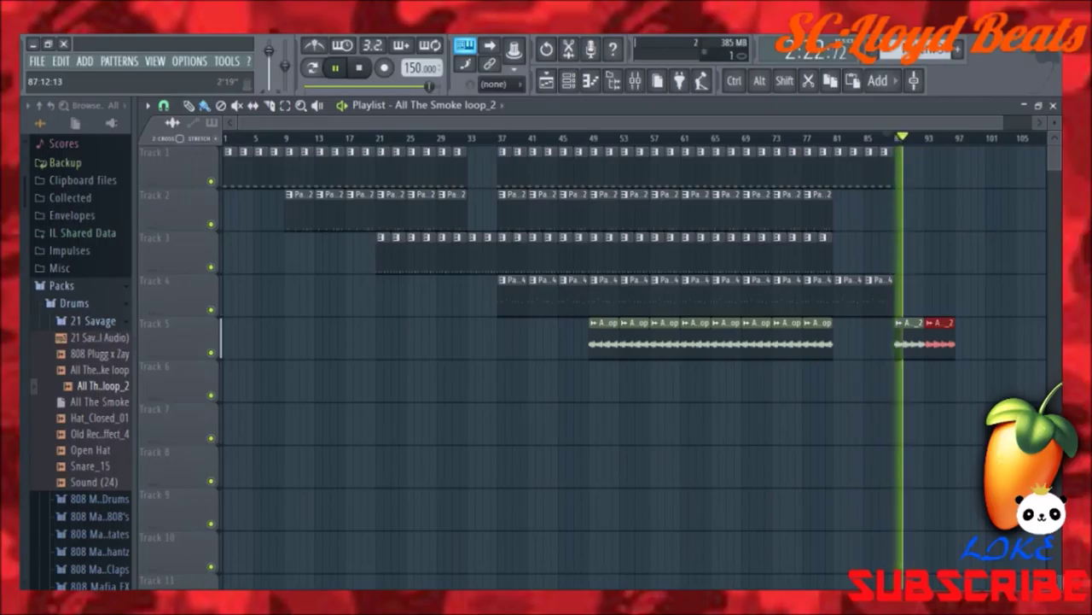
Move the two All The Smoke loop_2 clips back to bars 81 and 85, and remove the one at bar 85
{"action": "left_click_drag", "start_coordinate": [909, 337], "coordinate": [848, 337]}
{"action": "left_click_drag", "start_coordinate": [940, 338], "coordinate": [879, 337]}
{"action": "left_click", "coordinate": [879, 137]}
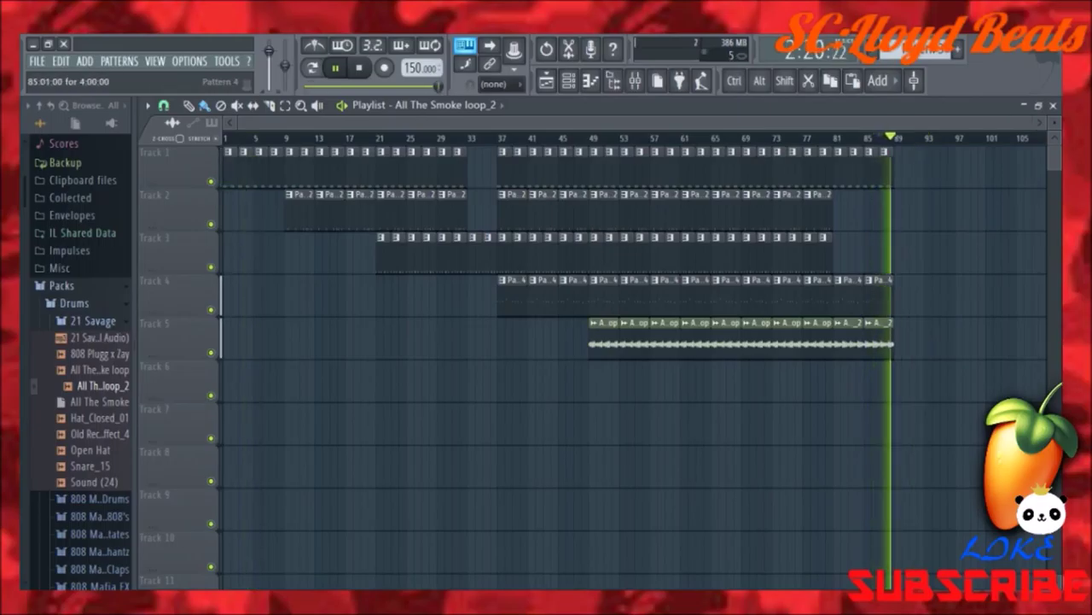
{"action": "right_click", "coordinate": [879, 338]}
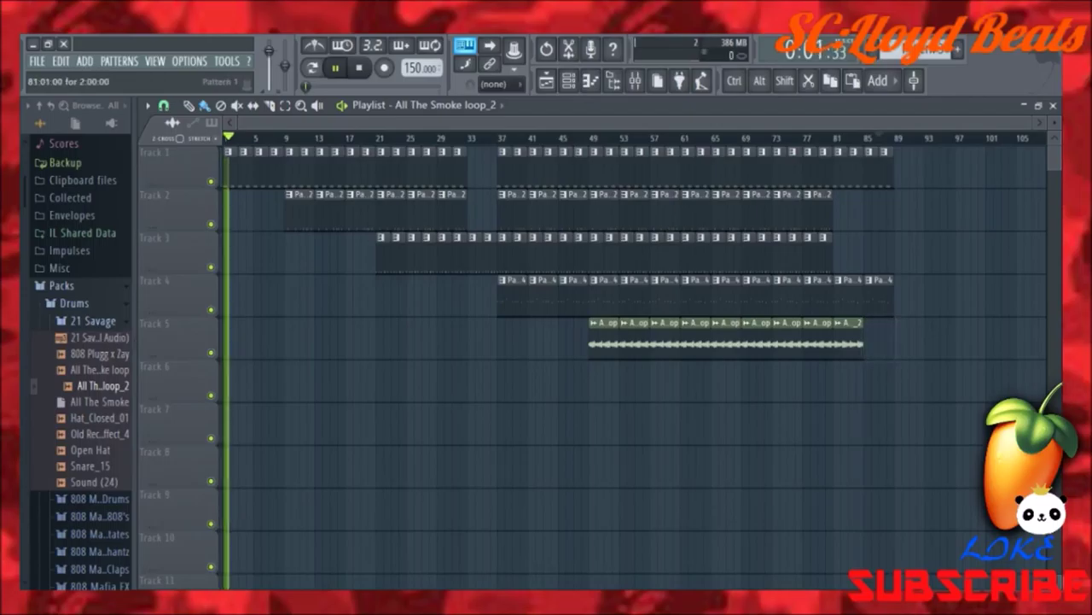
Play the ending from about bar 80, lengthen the last Pattern 4 clip on Track 4 to 5 bars, and stop playback
{"action": "left_click", "coordinate": [840, 138]}
{"action": "left_click", "coordinate": [824, 137]}
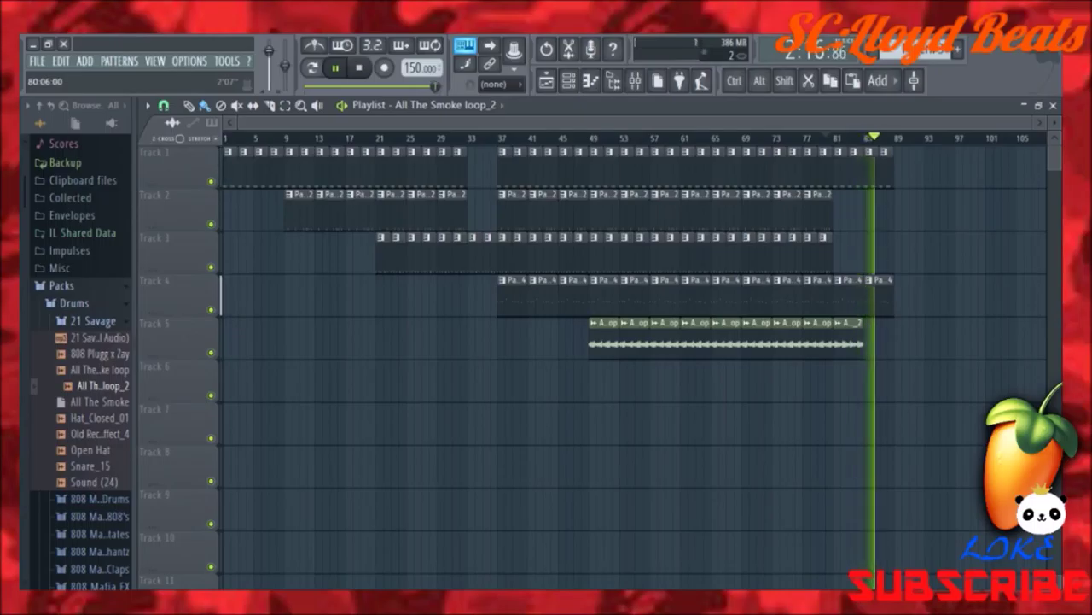
{"action": "left_click_drag", "start_coordinate": [893, 295], "coordinate": [900, 295]}
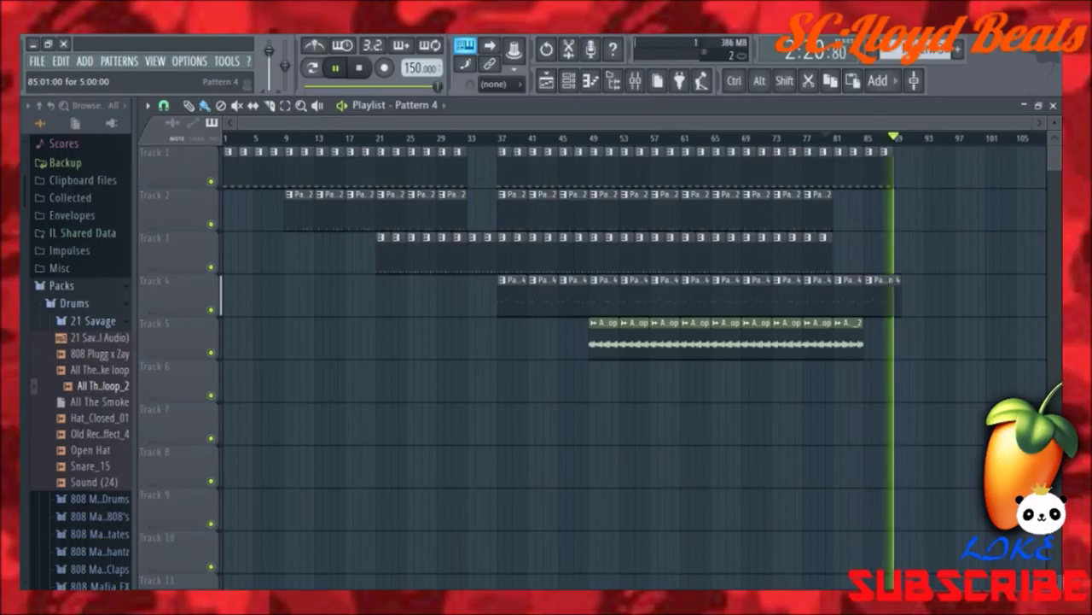
{"action": "key", "text": "space"}
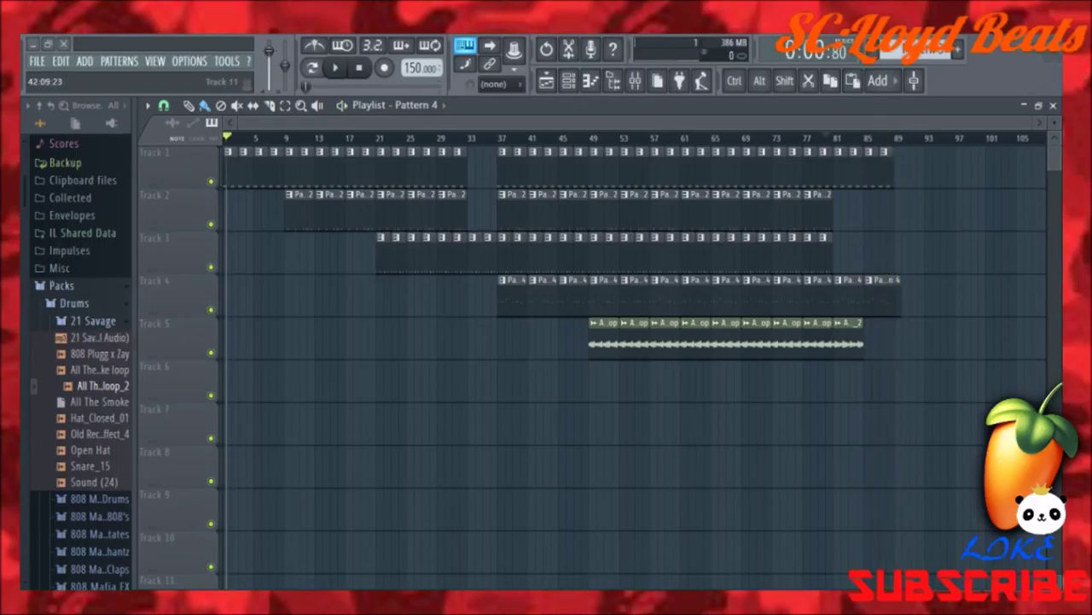